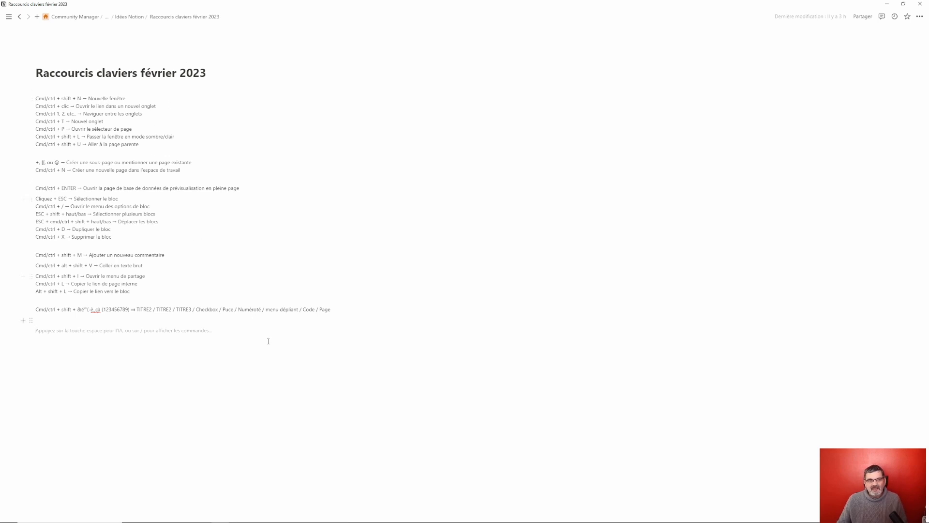
# Open the shortcuts page in a new window, reposition that window slightly, and close it.
pyautogui.hotkey('ctrl', 'shift', 'n')
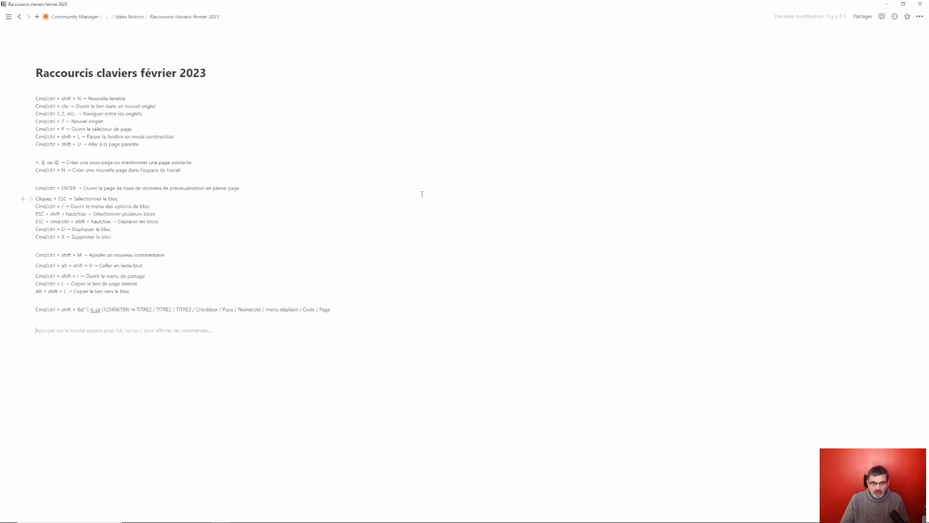
pyautogui.hotkey('ctrl', 'shift', 'n')
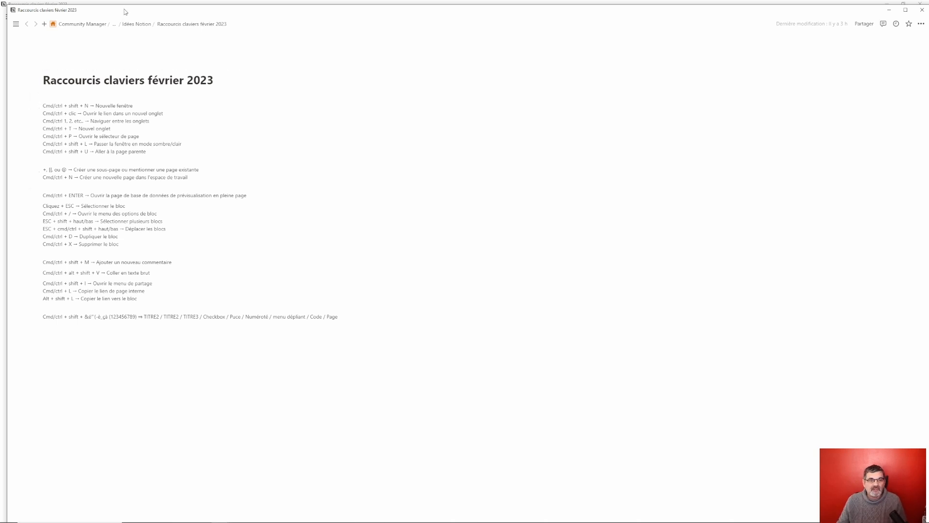
pyautogui.moveTo(125, 11)
pyautogui.mouseDown()
pyautogui.moveTo(360, 144)
pyautogui.moveTo(164, 41)
pyautogui.moveTo(121, 47)
pyautogui.moveTo(147, 5)
pyautogui.moveTo(166, 28)
pyautogui.moveTo(125, 14)
pyautogui.mouseUp()
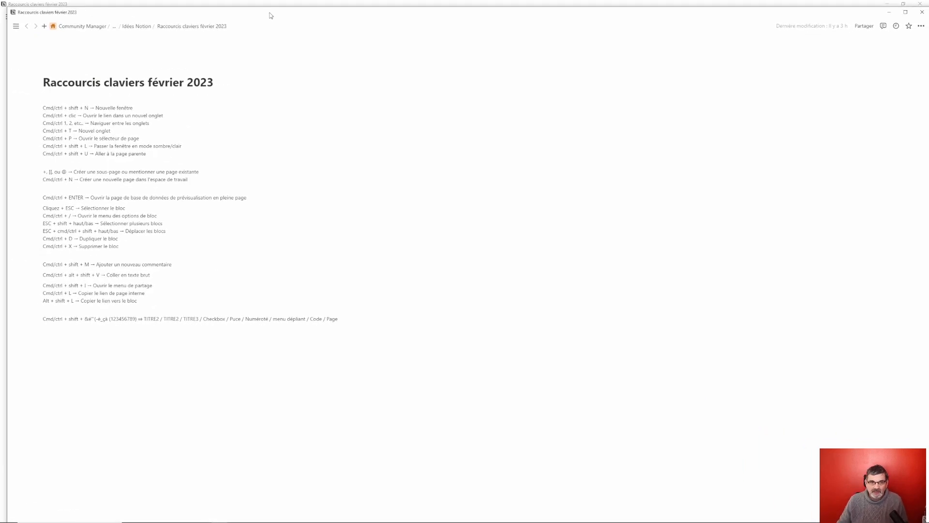
pyautogui.moveTo(270, 15)
pyautogui.mouseDown()
pyautogui.moveTo(508, 73)
pyautogui.moveTo(135, 27)
pyautogui.moveTo(369, 37)
pyautogui.moveTo(263, 16)
pyautogui.mouseUp()
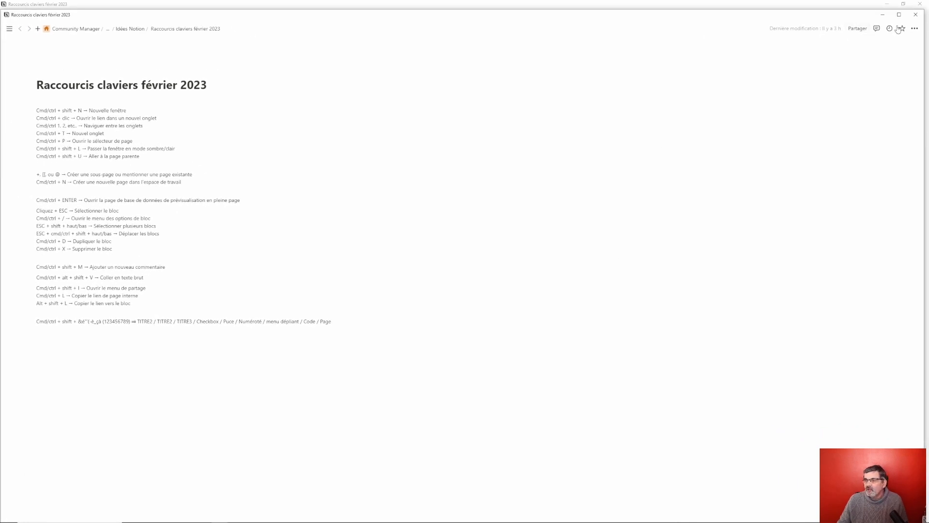
pyautogui.click(916, 17)
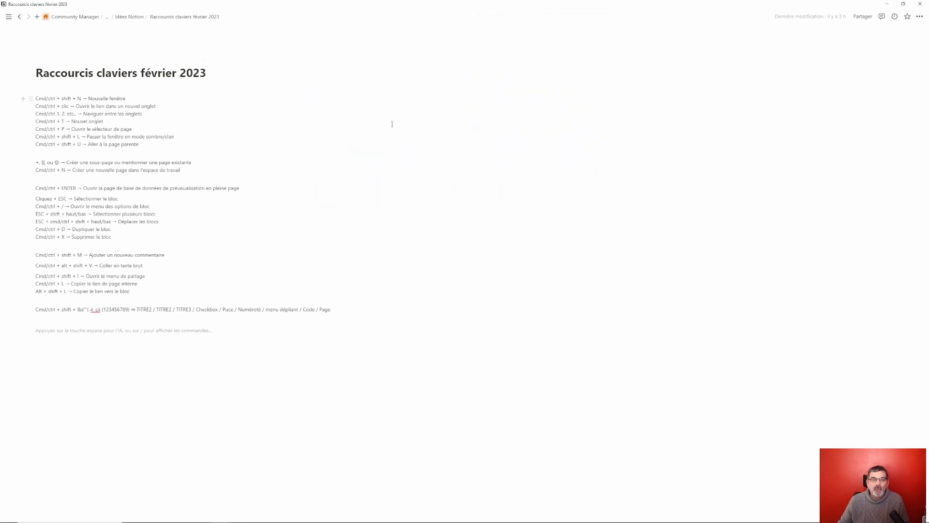
# Open the favourite page Site Chris Autodidacte in a new tab and collapse the sidebar again.
pyautogui.click(8, 18)
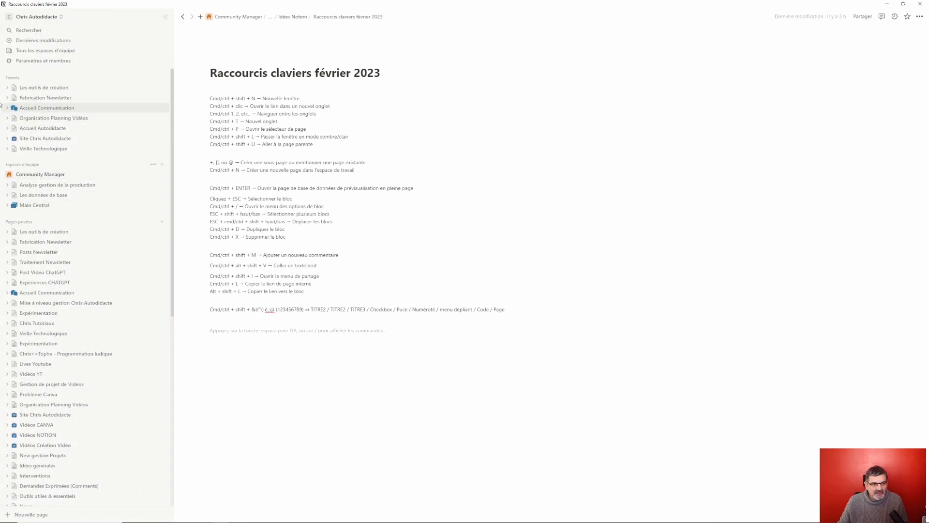
pyautogui.keyDown('ctrl'); pyautogui.click(49, 139); pyautogui.keyUp('ctrl')
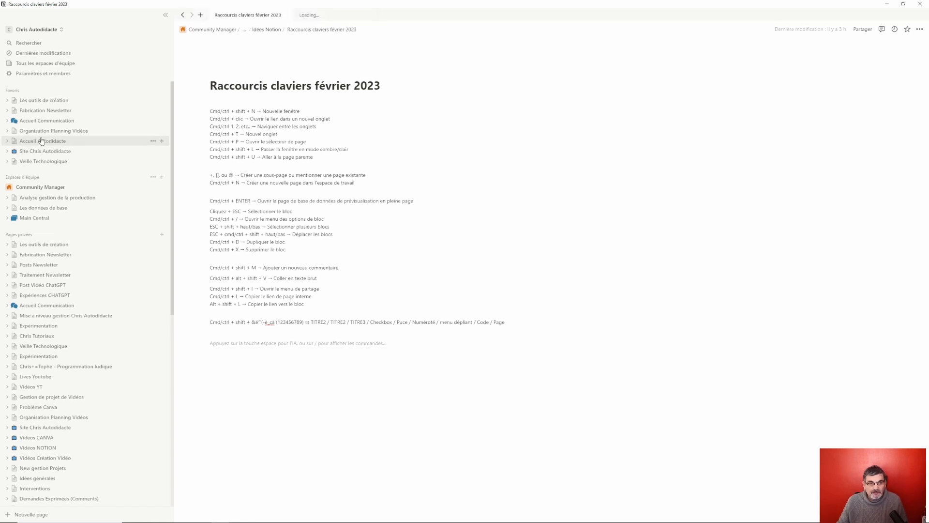
pyautogui.click(165, 15)
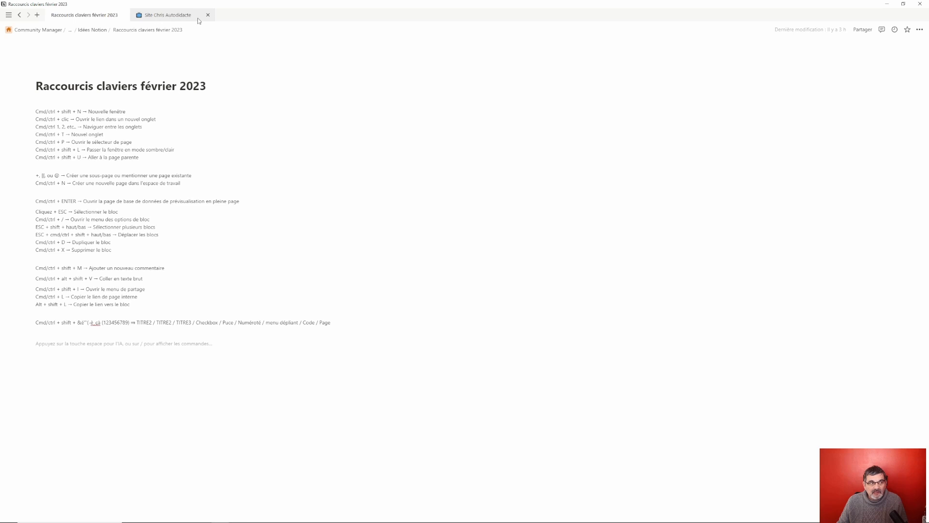
# Switch back and forth between the Site Chris Autodidacte tab and the Raccourcis claviers février 2023 tab.
pyautogui.click(170, 18)
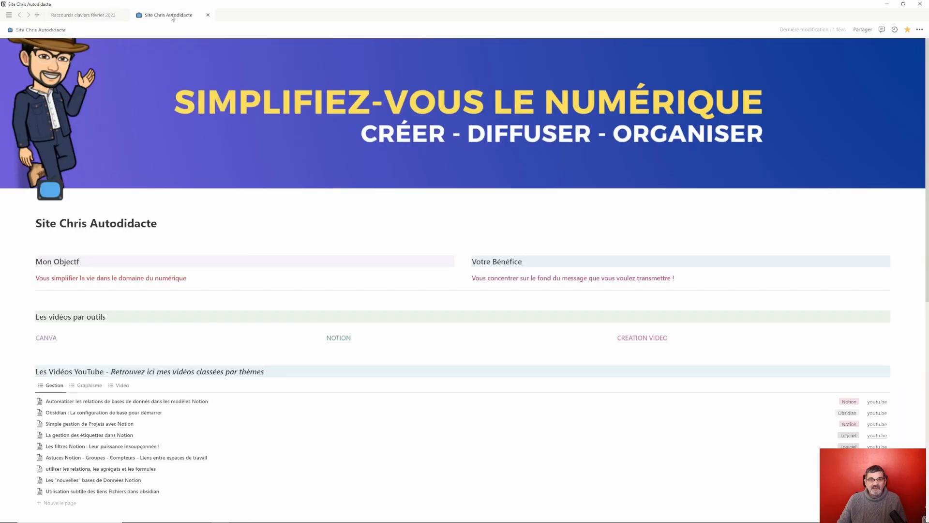
pyautogui.click(77, 17)
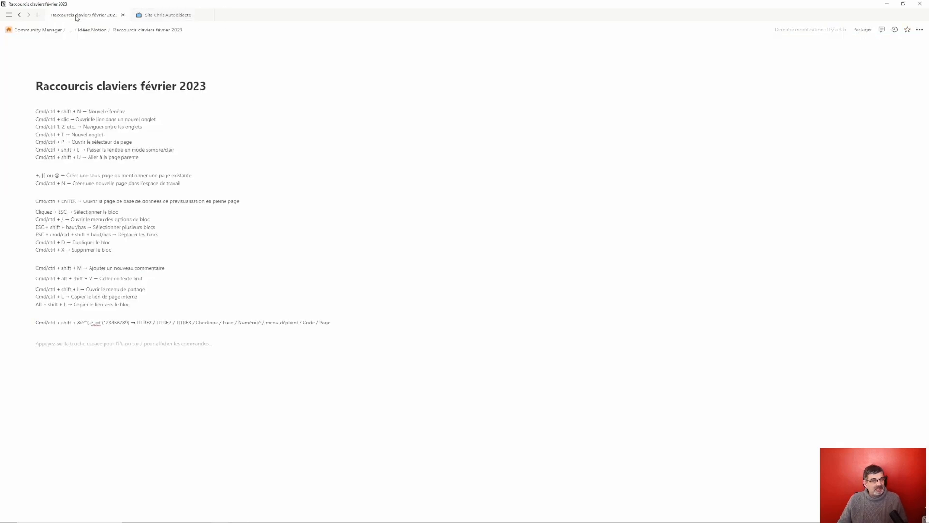
pyautogui.click(168, 18)
pyautogui.click(91, 16)
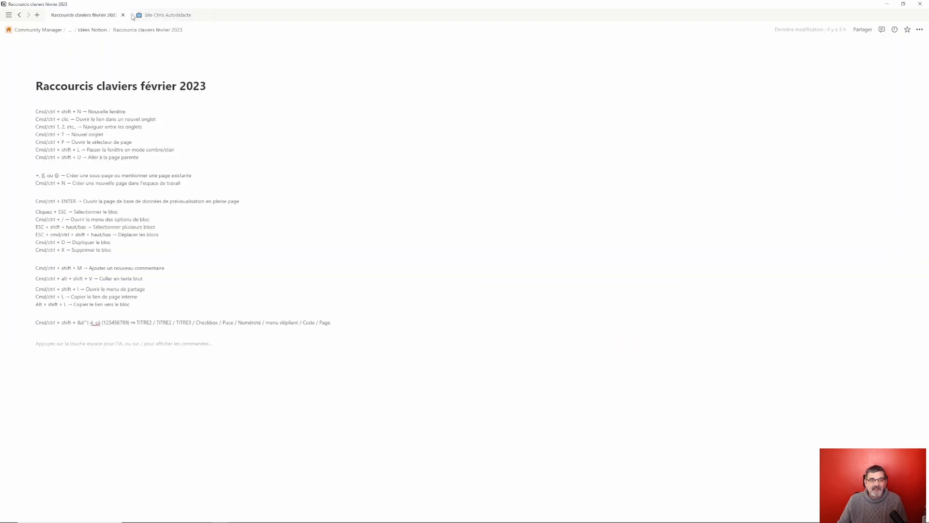
pyautogui.click(166, 16)
pyautogui.click(93, 16)
# Open the CANVA page linked on Site Chris Autodidacte in a new tab and display it.
pyautogui.click(169, 16)
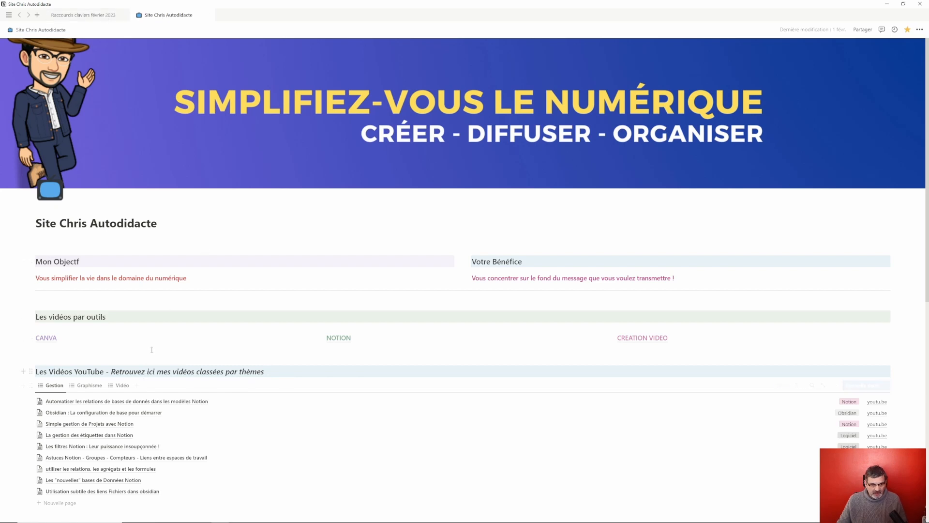
pyautogui.keyDown('ctrl'); pyautogui.click(49, 342); pyautogui.keyUp('ctrl')
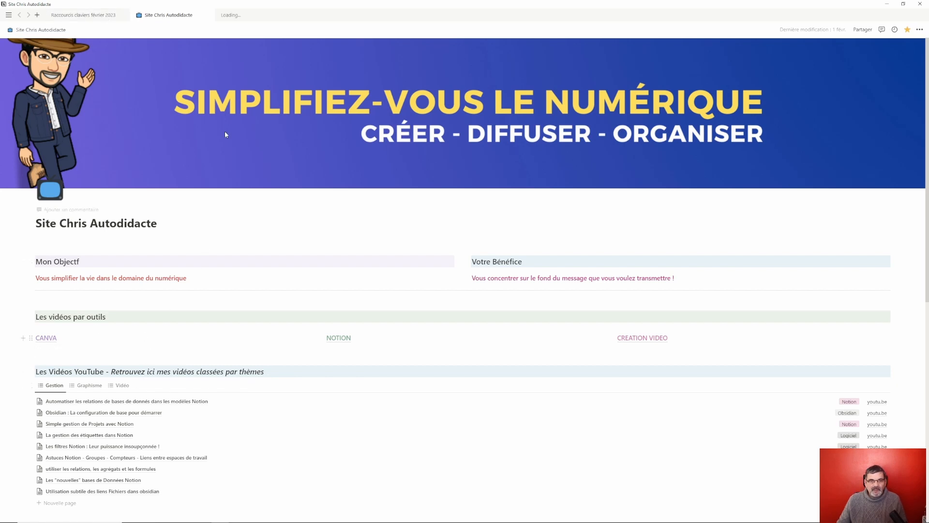
pyautogui.click(254, 16)
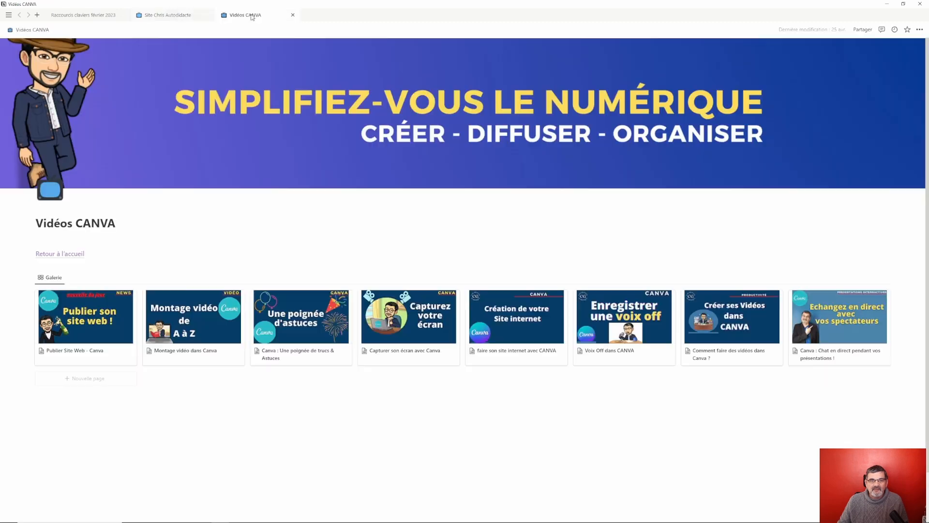
# Cycle through the Raccourcis claviers, Site Chris Autodidacte and Vidéos CANVA tabs, ending on Raccourcis claviers février 2023.
pyautogui.click(194, 16)
pyautogui.click(90, 17)
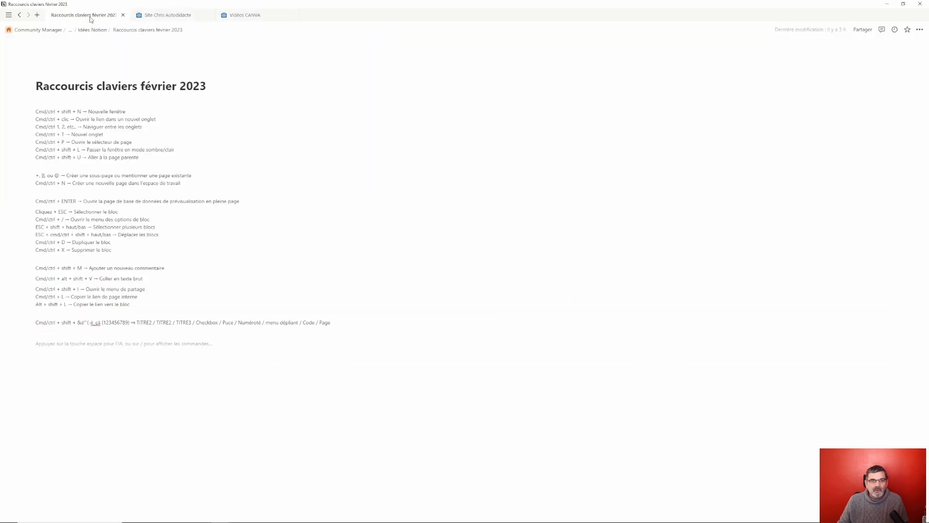
pyautogui.click(166, 17)
pyautogui.hotkey('ctrl', 'Tab')
pyautogui.click(167, 18)
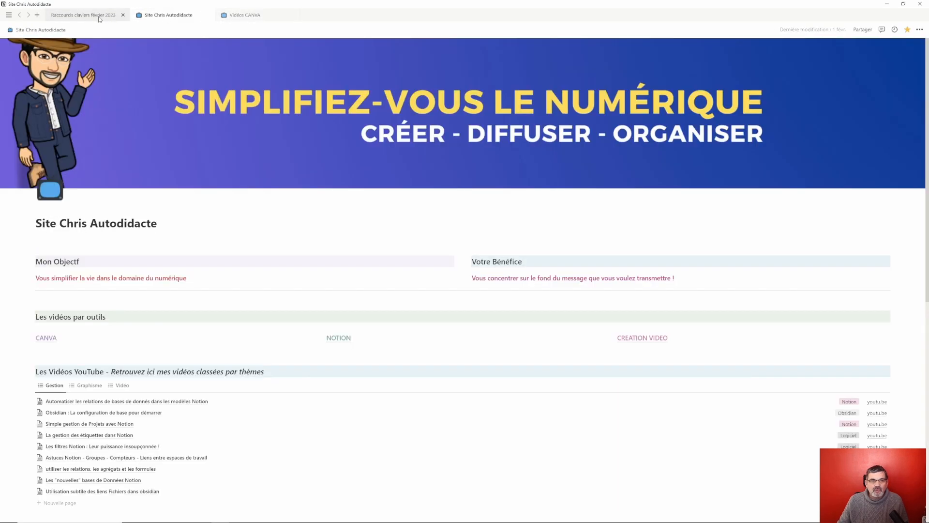
pyautogui.click(99, 18)
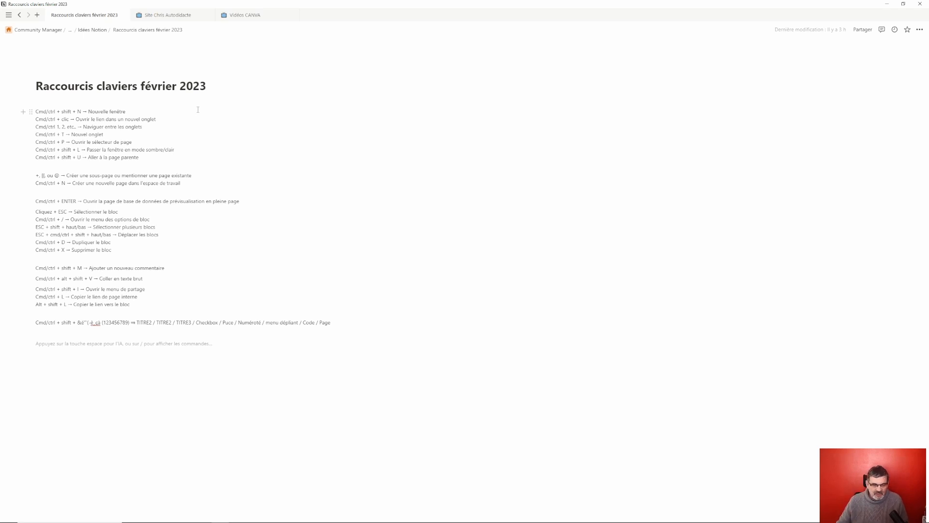
pyautogui.click(166, 15)
pyautogui.click(245, 16)
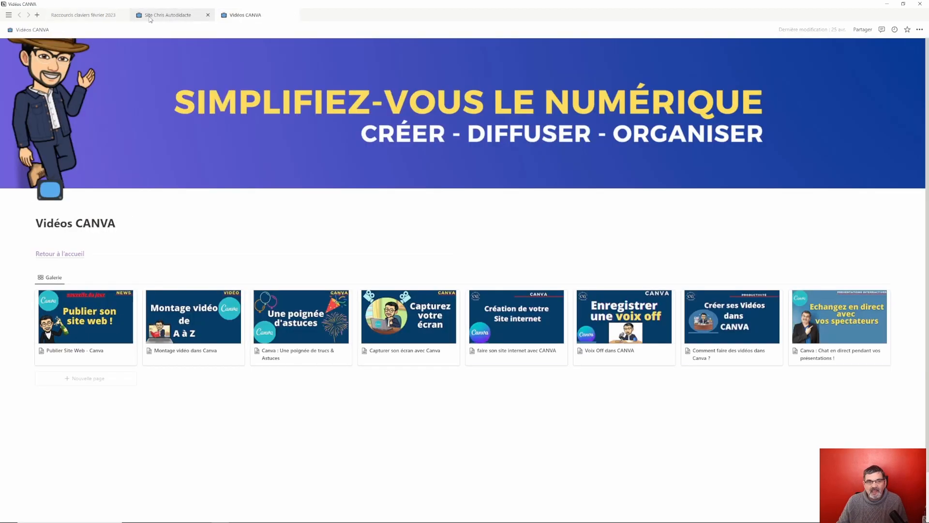
pyautogui.click(94, 17)
pyautogui.click(166, 15)
pyautogui.click(245, 15)
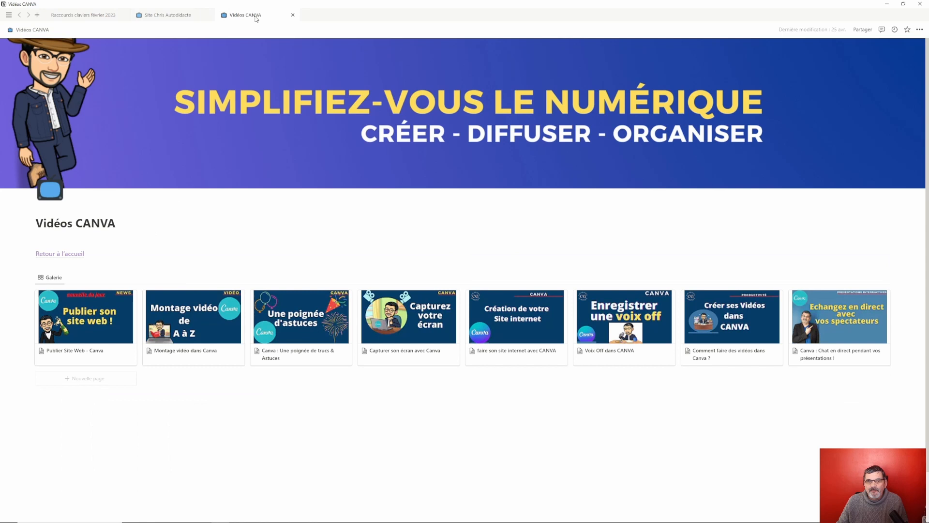
pyautogui.click(85, 15)
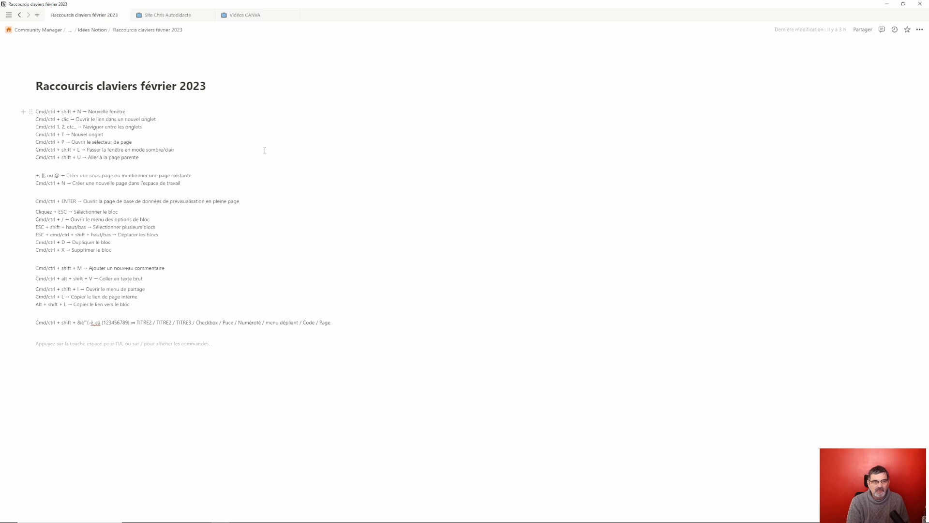
# Jump by tab number to the second and third tabs twice, and return to the first tab.
pyautogui.hotkey('ctrl', '2')
pyautogui.hotkey('ctrl', '3')
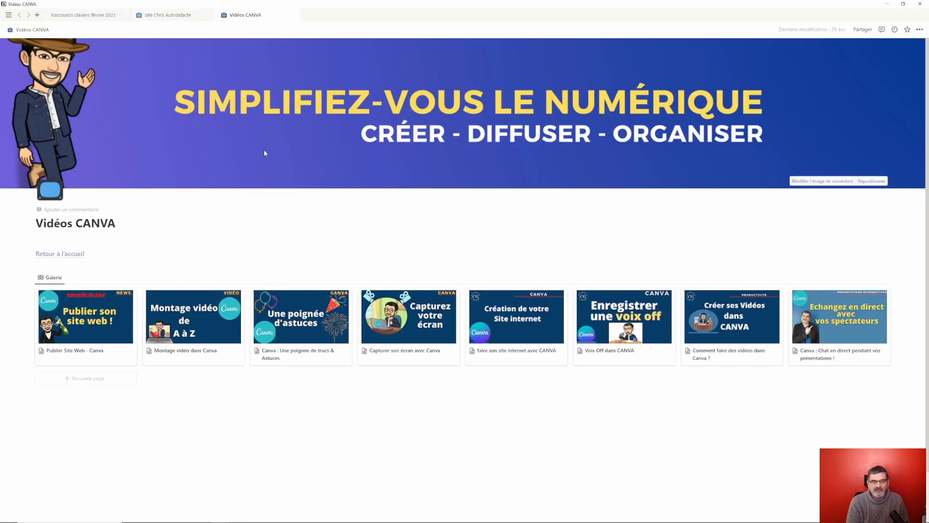
pyautogui.hotkey('ctrl', '2')
pyautogui.hotkey('ctrl', '3')
pyautogui.hotkey('ctrl', '1')
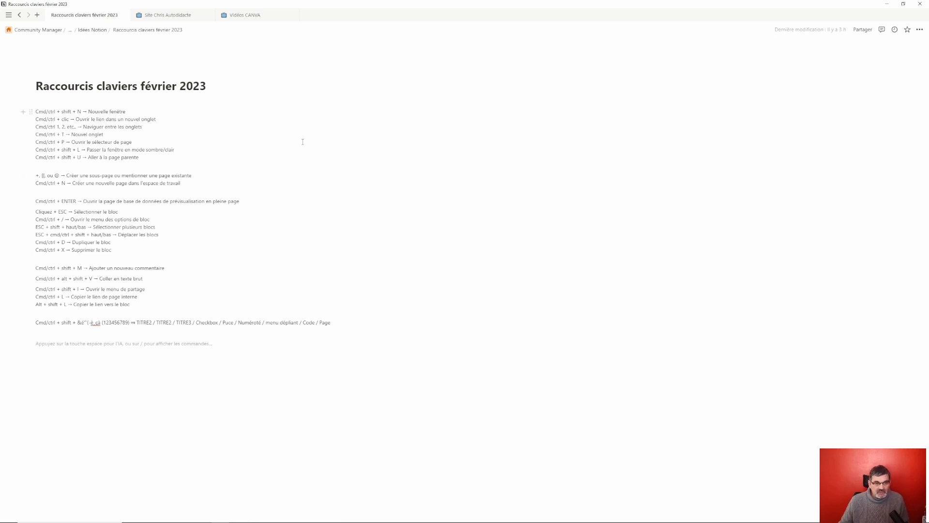
# Open a new tab, return to the Raccourcis claviers février 2023 tab and briefly highlight its "Nouvel onglet" line.
pyautogui.hotkey('ctrl', 't')
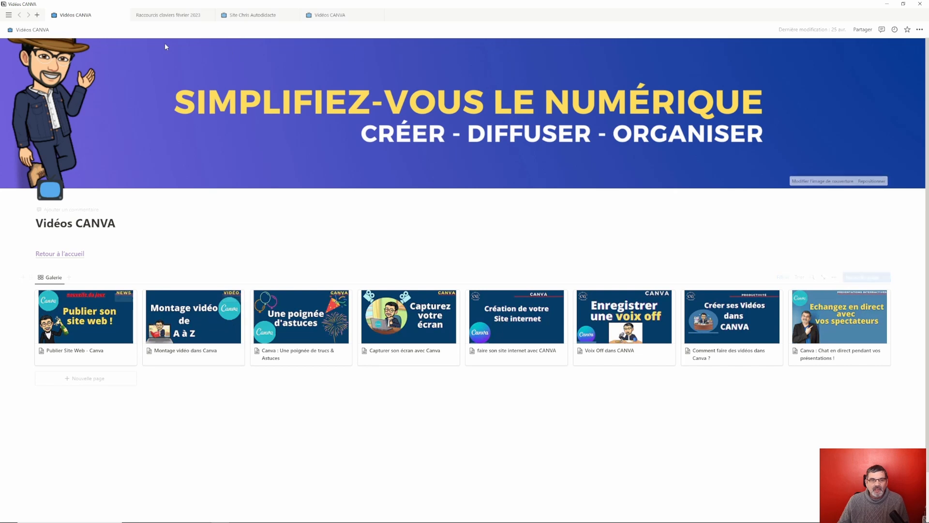
pyautogui.click(183, 18)
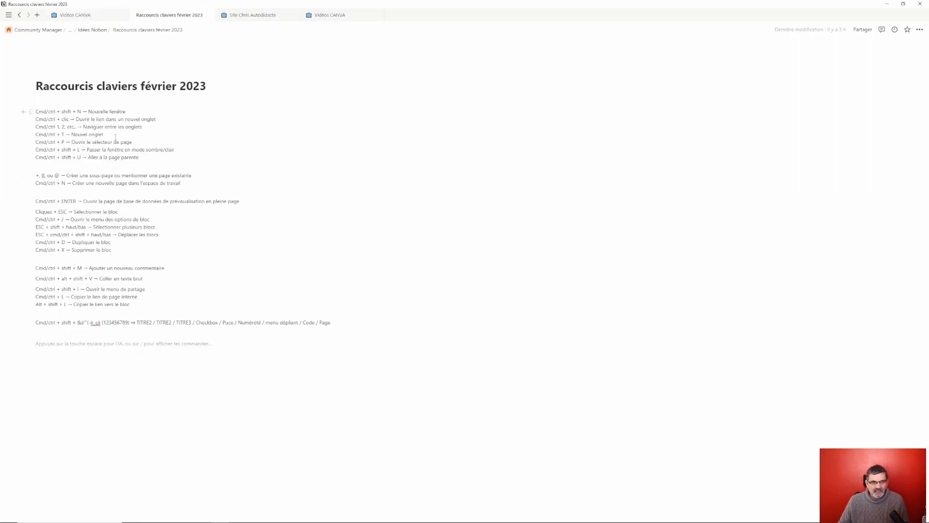
pyautogui.tripleClick(115, 137)
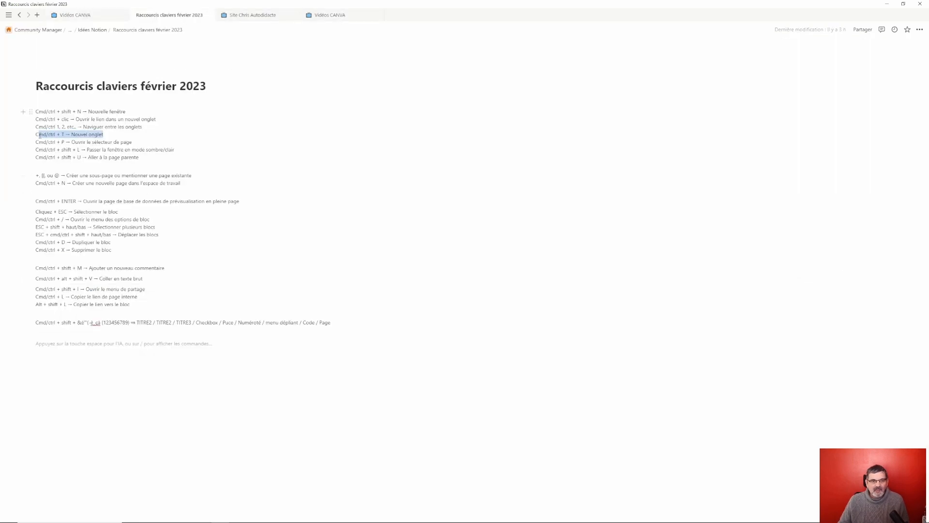
pyautogui.click(293, 153)
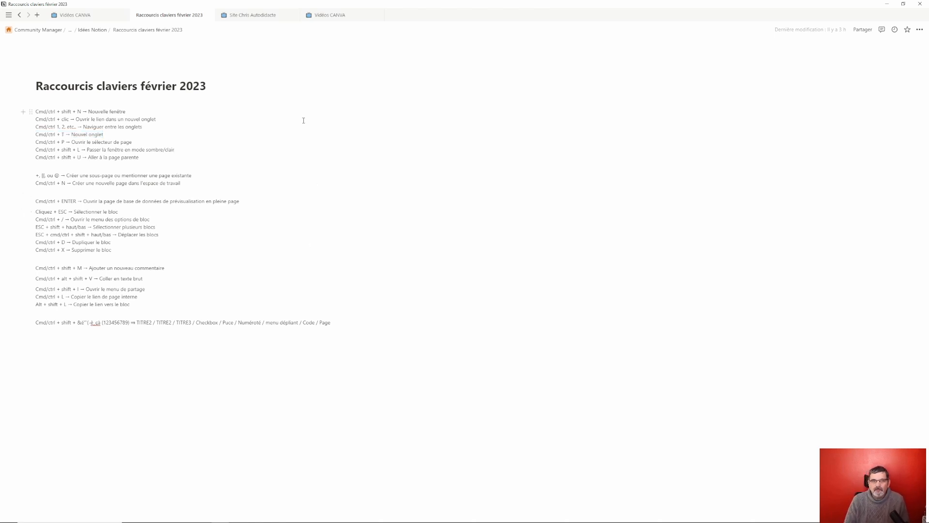
# Search the workspace pages for "notion" with the page selector and close it without opening a result.
pyautogui.hotkey('ctrl', 'p')
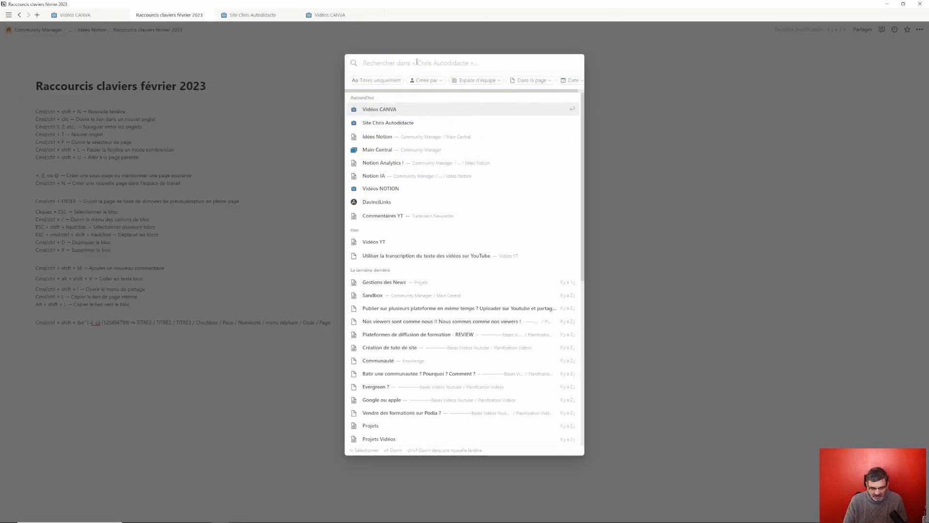
pyautogui.write('notion')
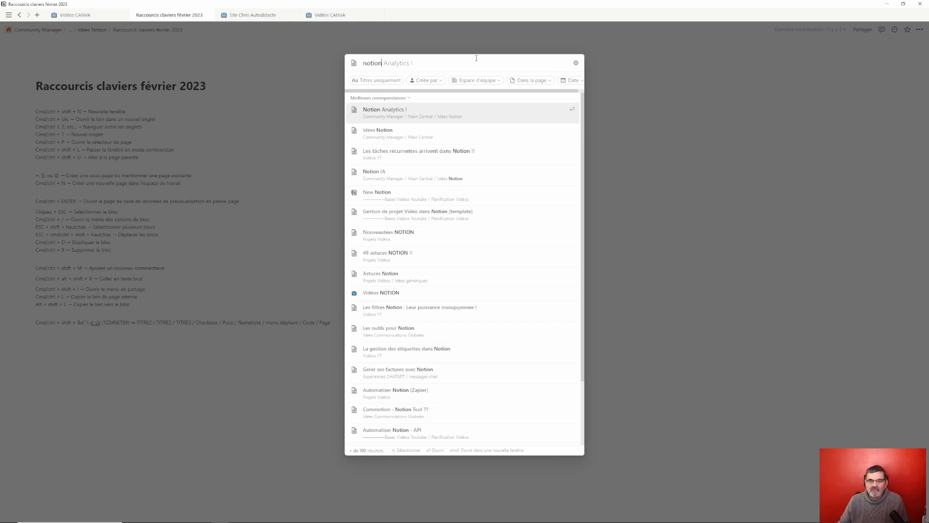
pyautogui.press('Escape')
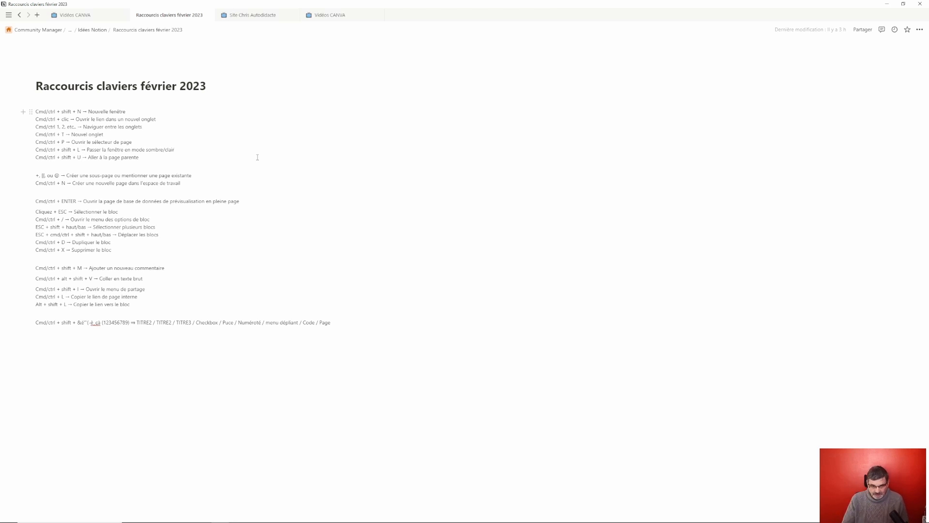
# Toggle the window between dark and light mode twice, ending in light mode.
pyautogui.hotkey('ctrl', 'shift', 'l')
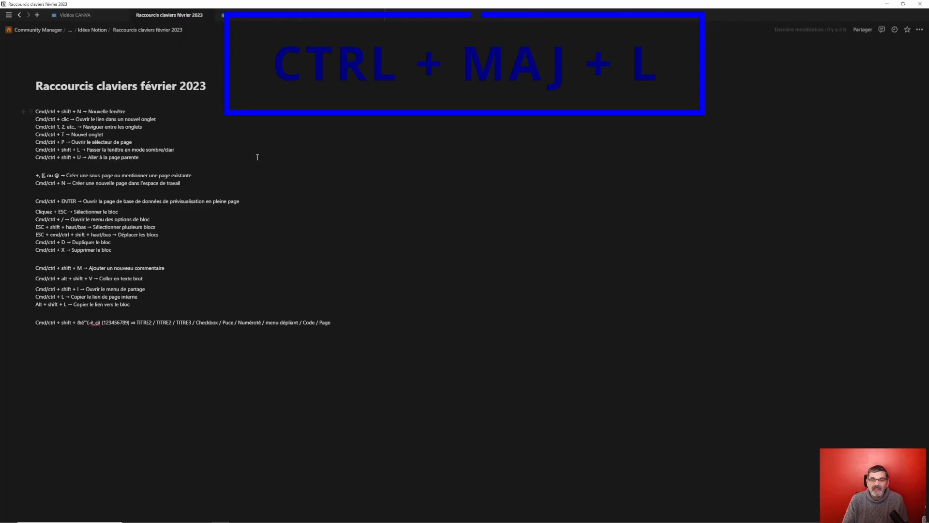
pyautogui.hotkey('ctrl', 'shift', 'l')
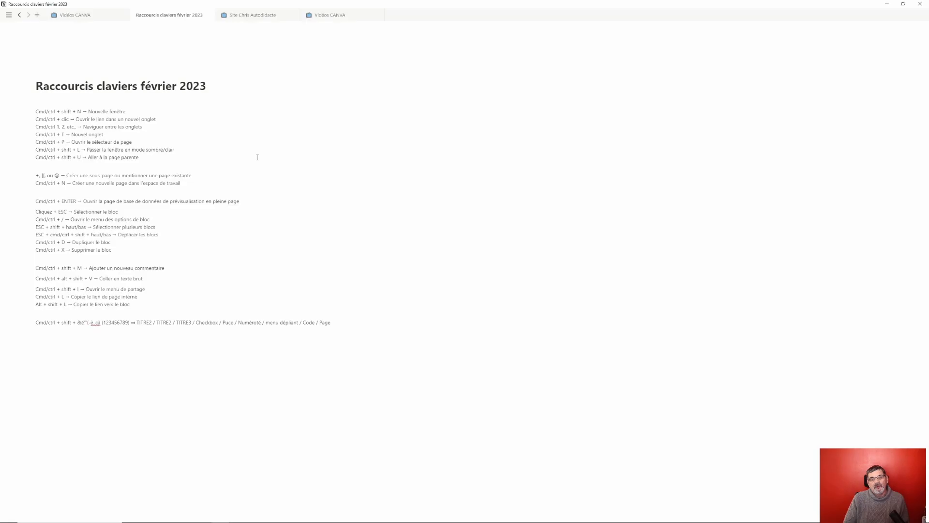
pyautogui.hotkey('ctrl', 'shift', 'l')
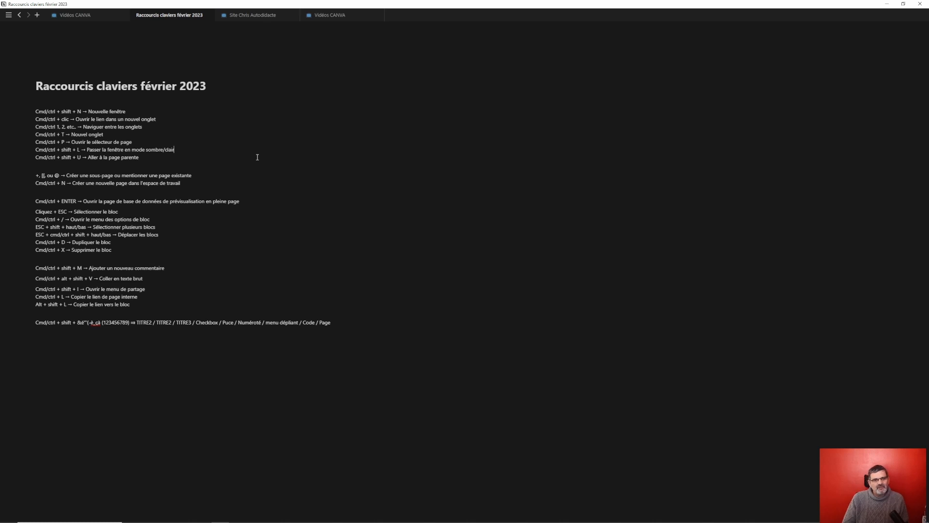
pyautogui.hotkey('ctrl', 'shift', 'l')
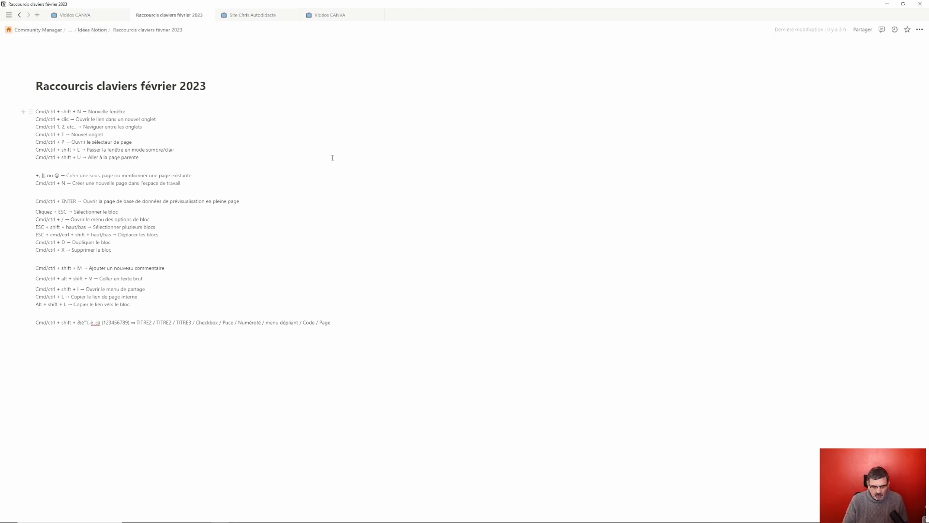
# Go up to the parent page Idées Notion and reopen Raccourcis claviers février 2023 from it.
pyautogui.hotkey('ctrl', 'shift', 'u')
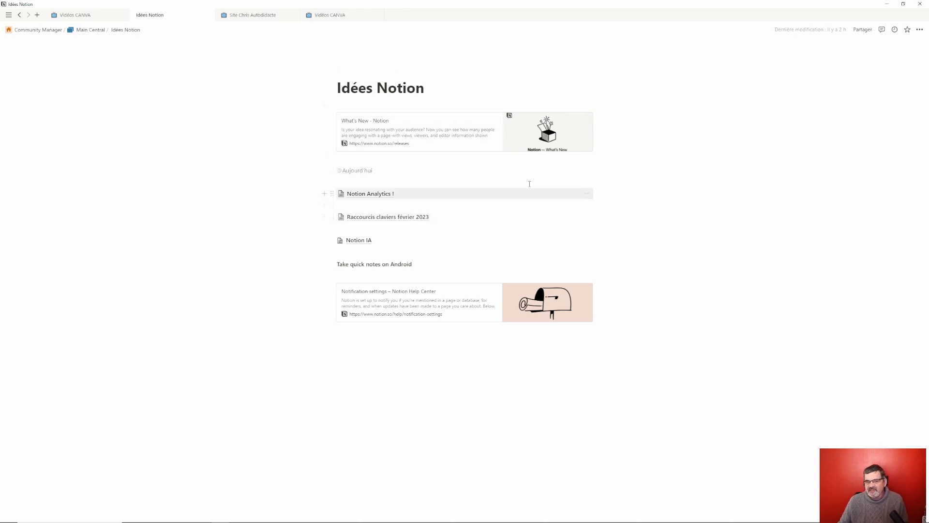
pyautogui.click(387, 217)
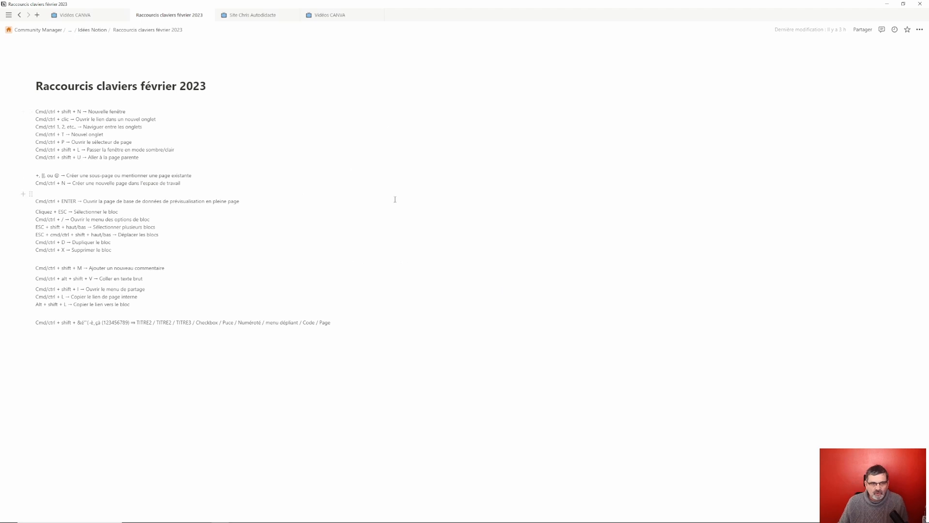
# Add an empty line above the "+, [[, ou @" shortcut and create a sub-page named "page de test" there using +.
pyautogui.click(243, 165)
pyautogui.press('Return')
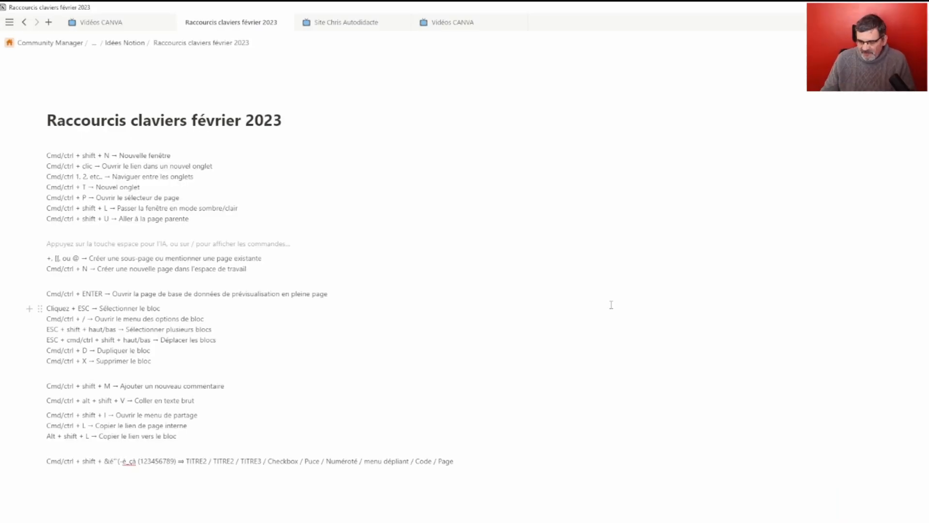
pyautogui.write('+')
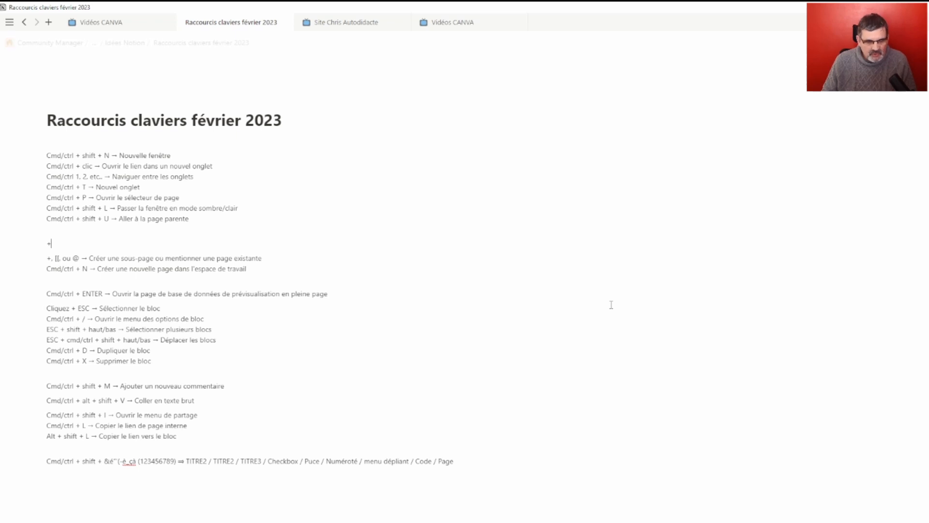
pyautogui.write('page de test')
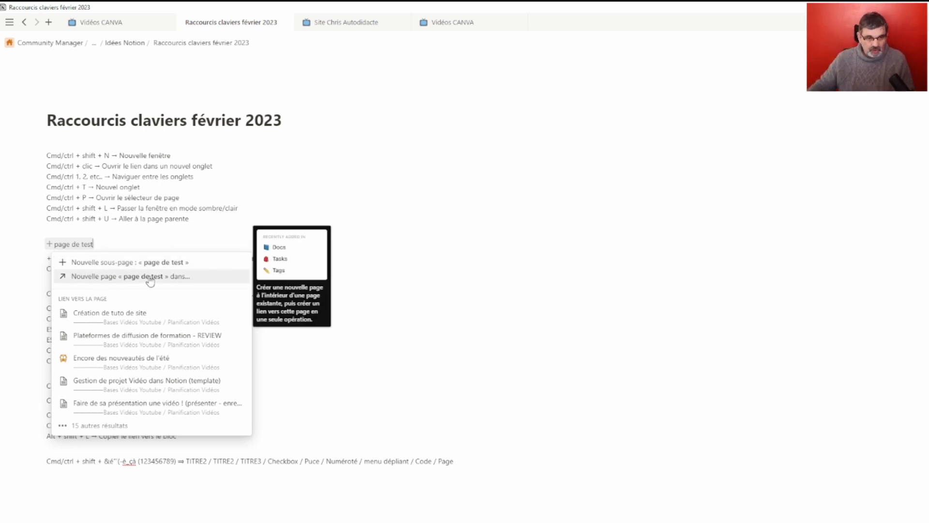
pyautogui.click(104, 263)
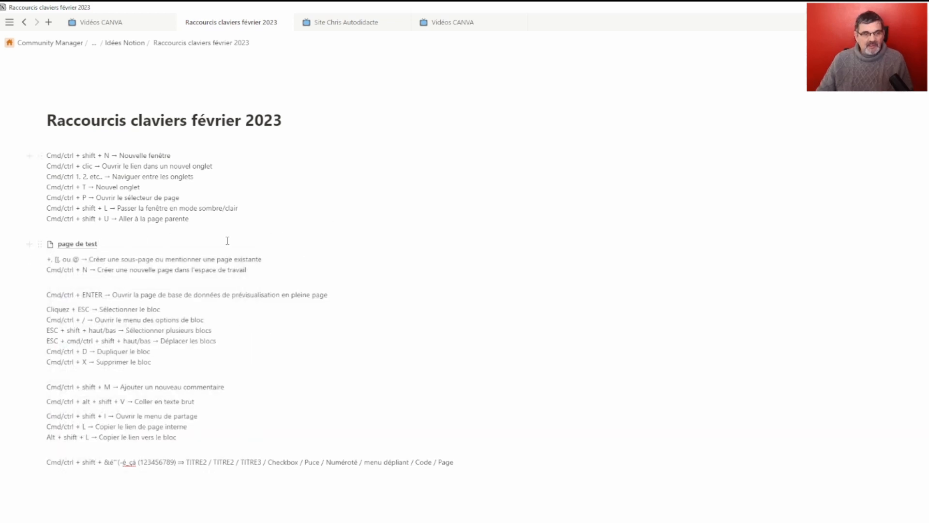
# Add an empty line below the "page de test" link, open that sub-page and go back up to its parent page.
pyautogui.press('Return')
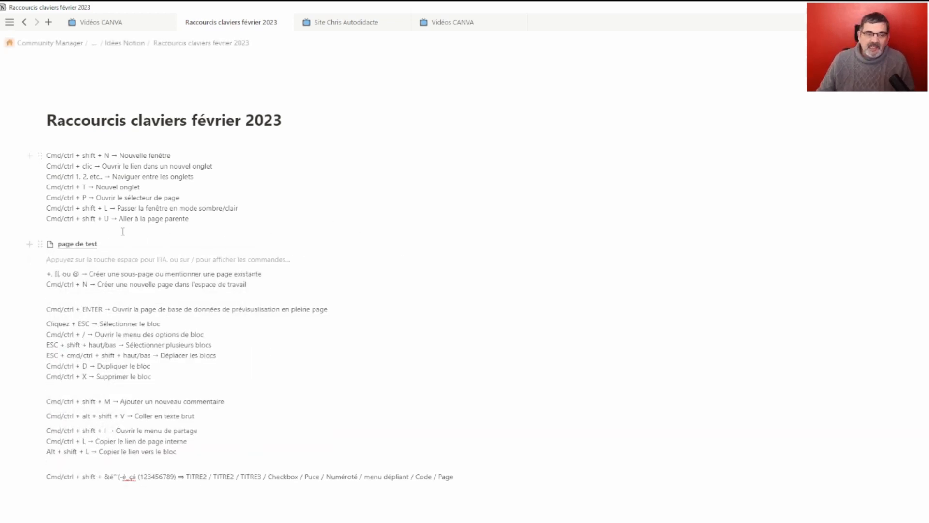
pyautogui.click(66, 246)
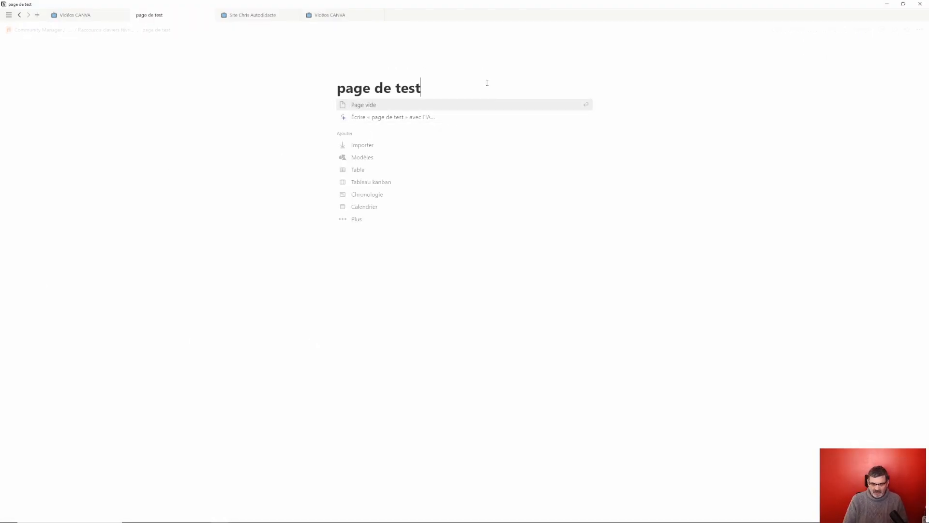
pyautogui.hotkey('ctrl', 'shift', 'u')
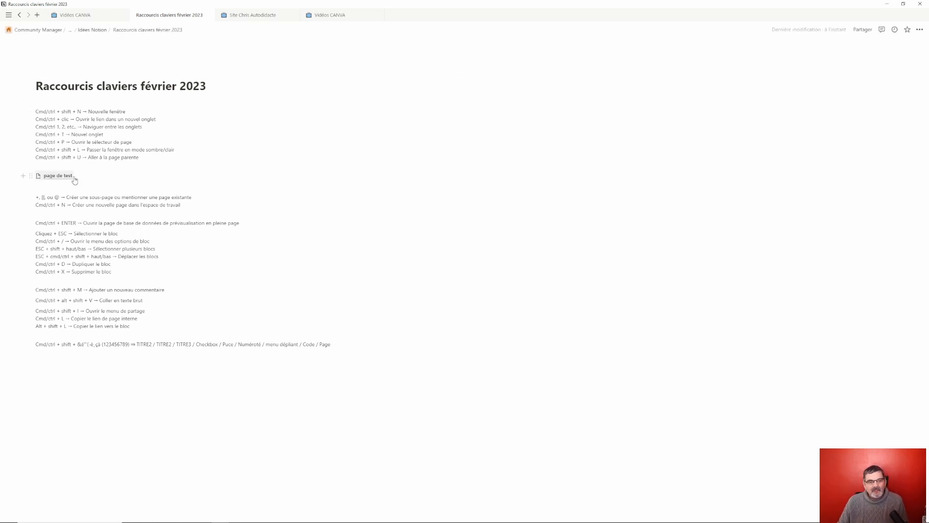
# Insert another sub-page below "page de test" with the /page command, title it "nouvelkle pagefg" and return to the parent page.
pyautogui.click(89, 191)
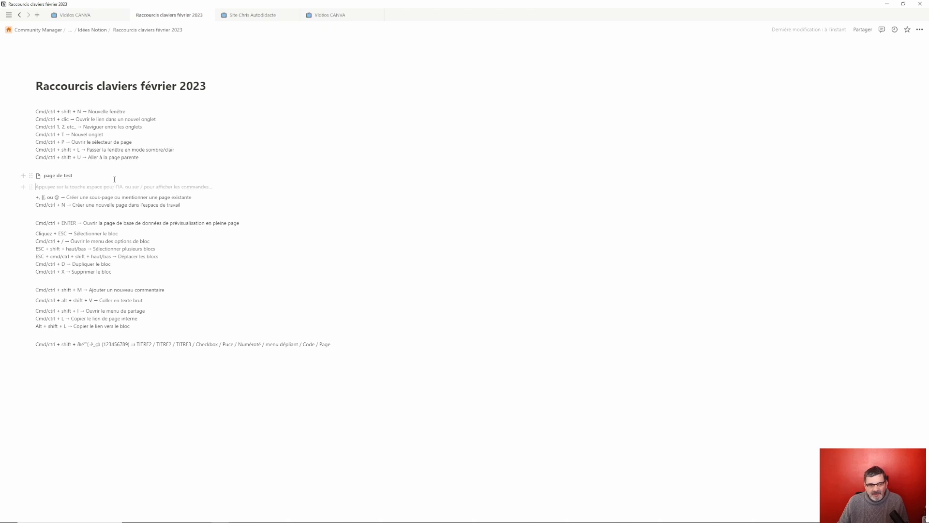
pyautogui.press('Return')
pyautogui.write('/page')
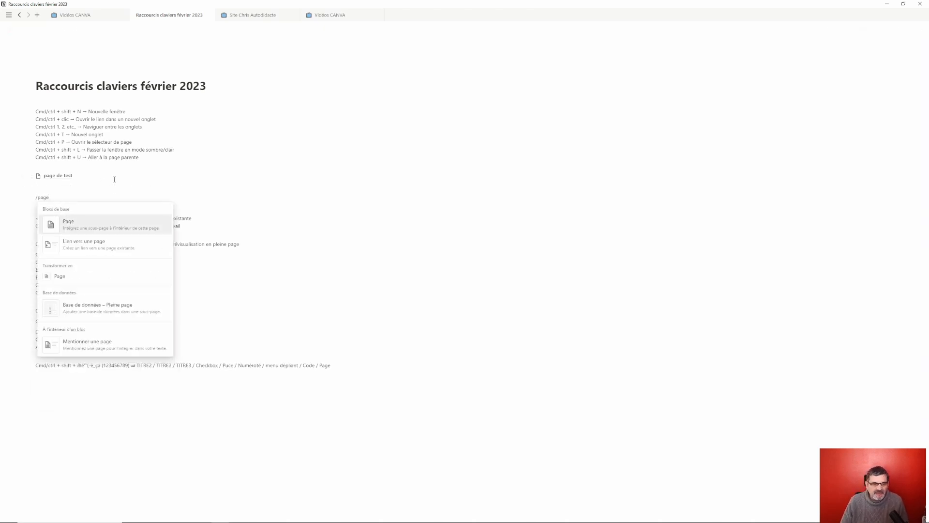
pyautogui.press('Return')
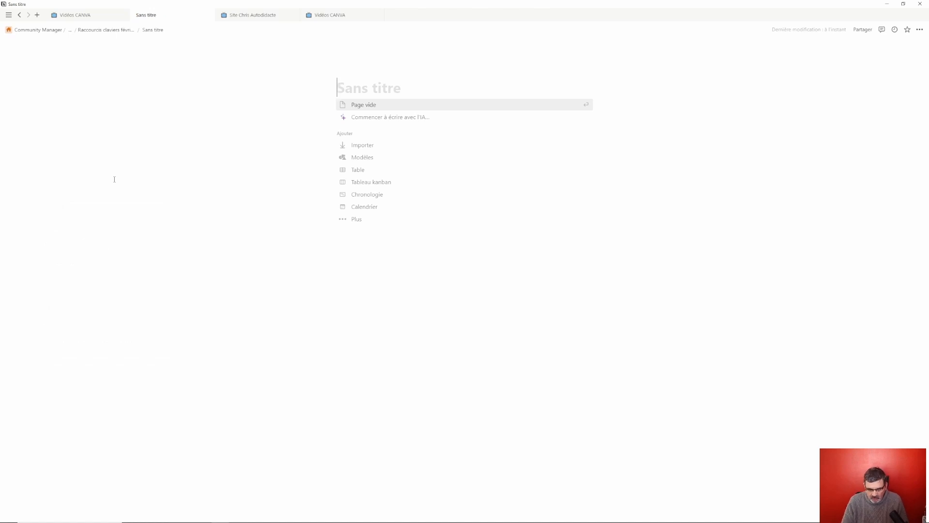
pyautogui.write('nouvelkle pagefg')
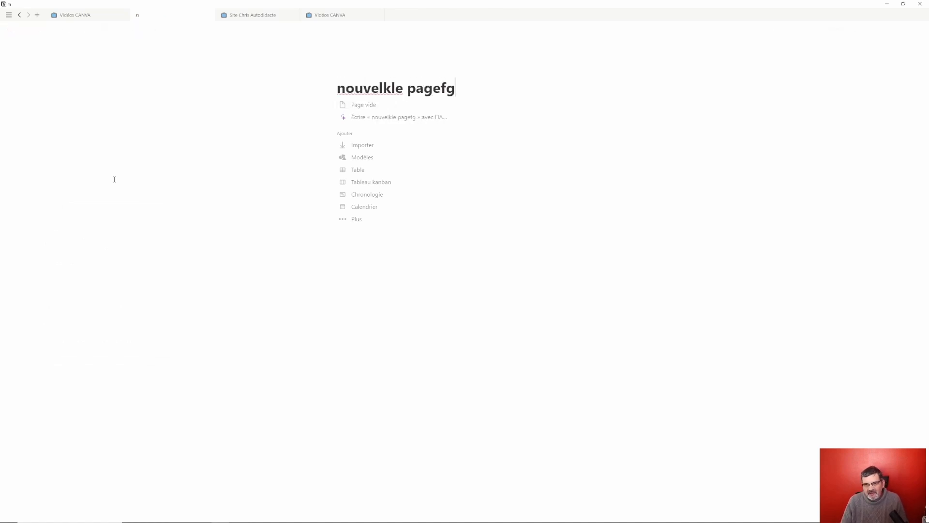
pyautogui.press('Return')
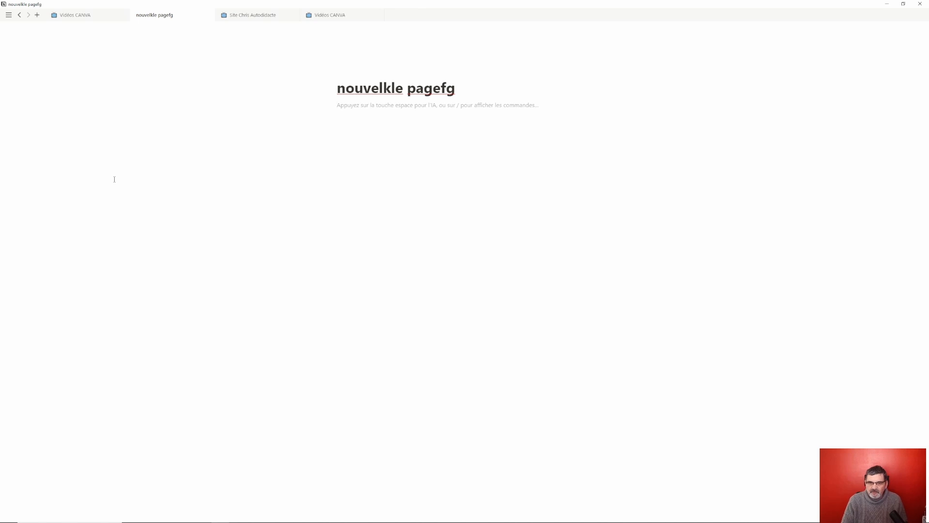
pyautogui.hotkey('ctrl', 'shift', 'u')
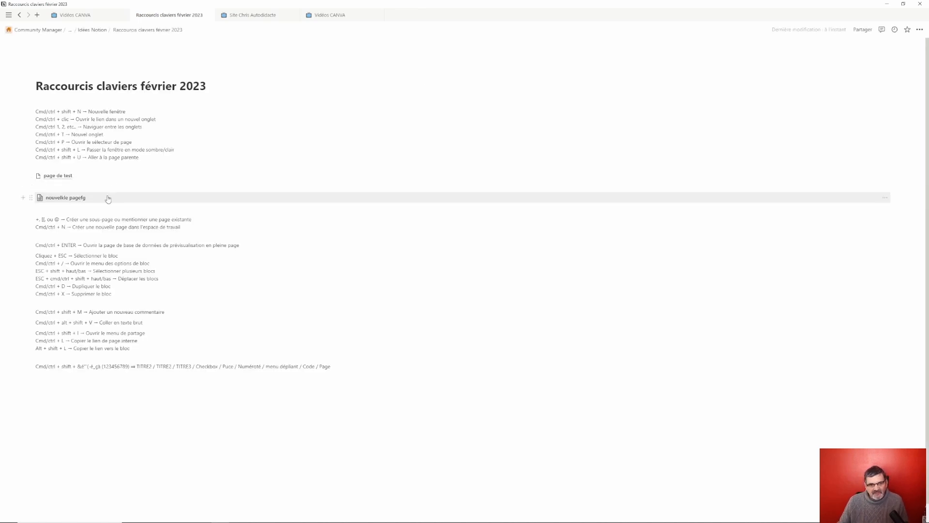
# Delete the "nouvelkle pagefg" sub-page and place the cursor on the empty line under "page de test".
pyautogui.click(30, 197)
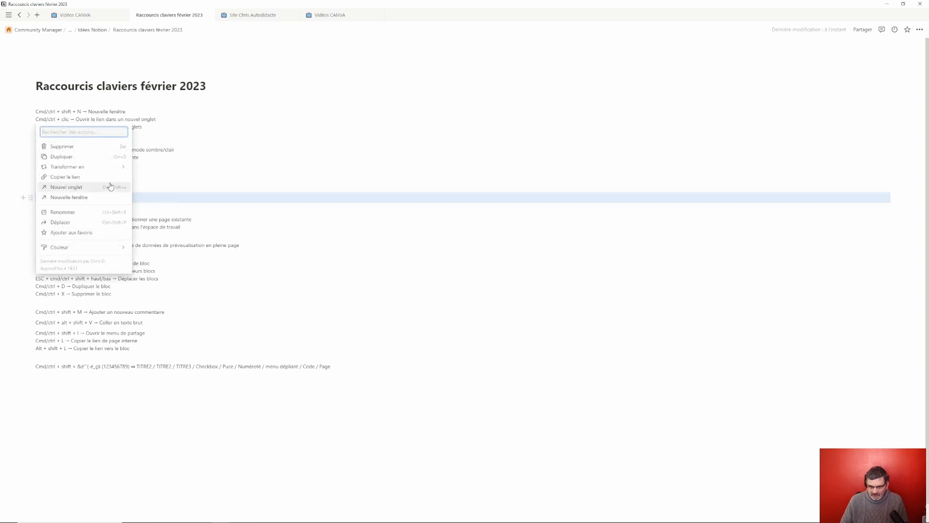
pyautogui.click(110, 184)
pyautogui.click(111, 187)
# Create a sub-page named "new page" directly below "page de test" using the + page command.
pyautogui.write('+')
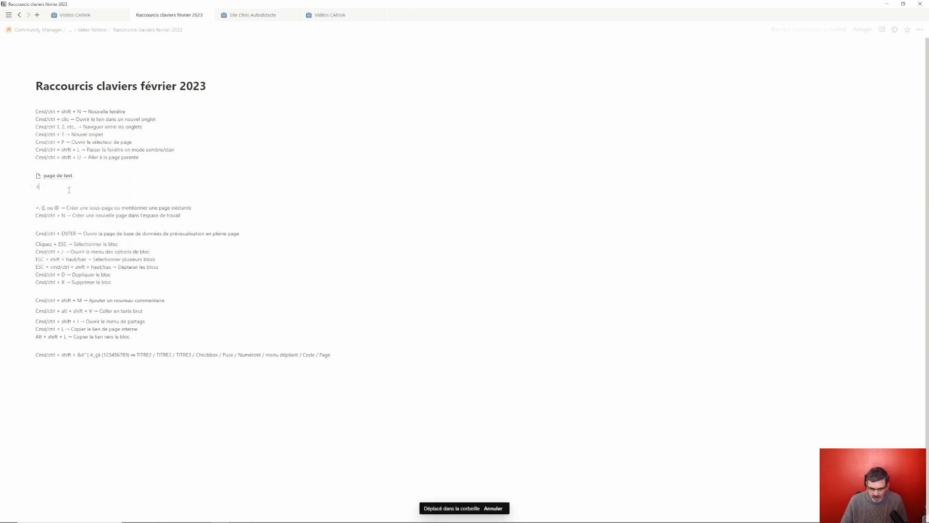
pyautogui.write('new page')
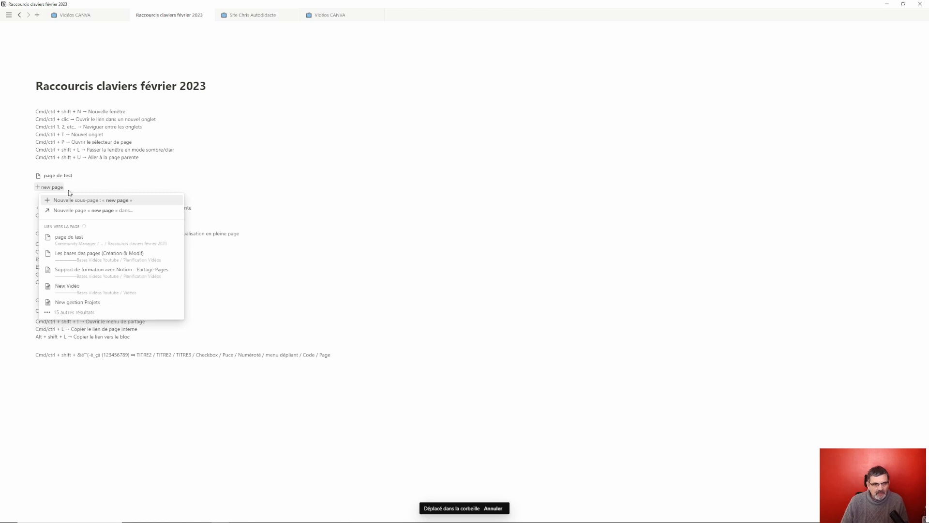
pyautogui.press('Return')
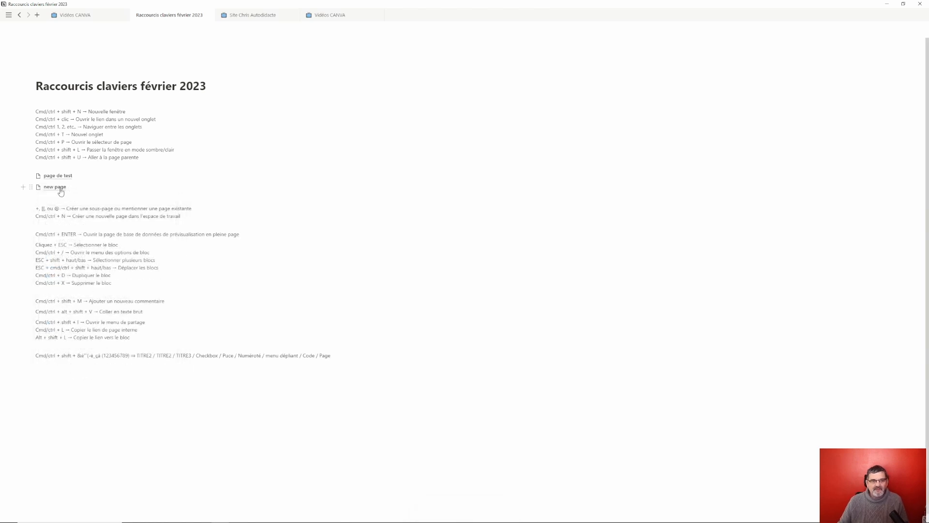
# Bring up the page-link suggestions with [[ on the empty line below "new page" and dismiss them without choosing one.
pyautogui.click(65, 201)
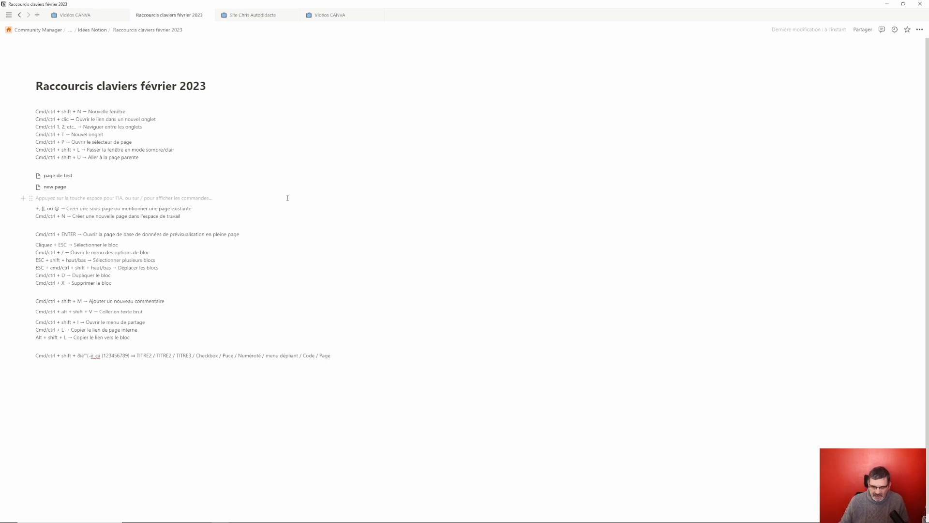
pyautogui.write('[[')
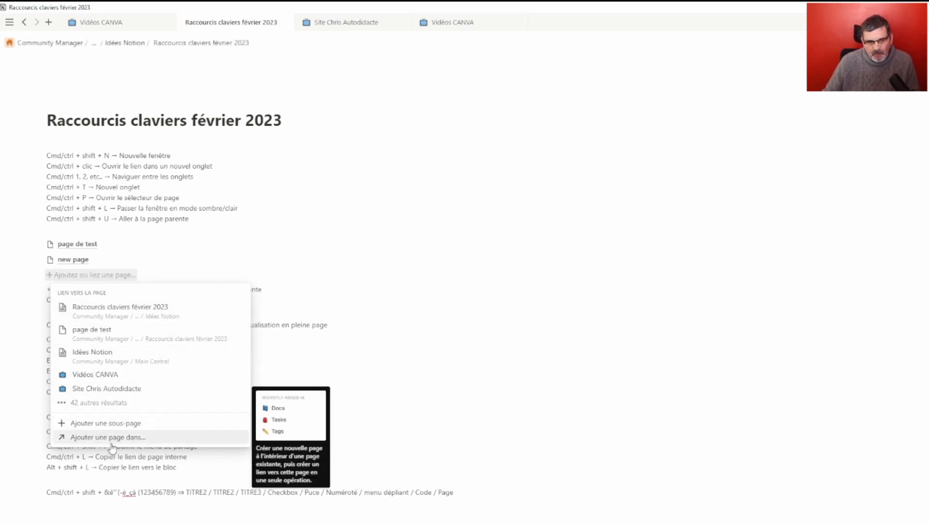
pyautogui.press('Escape')
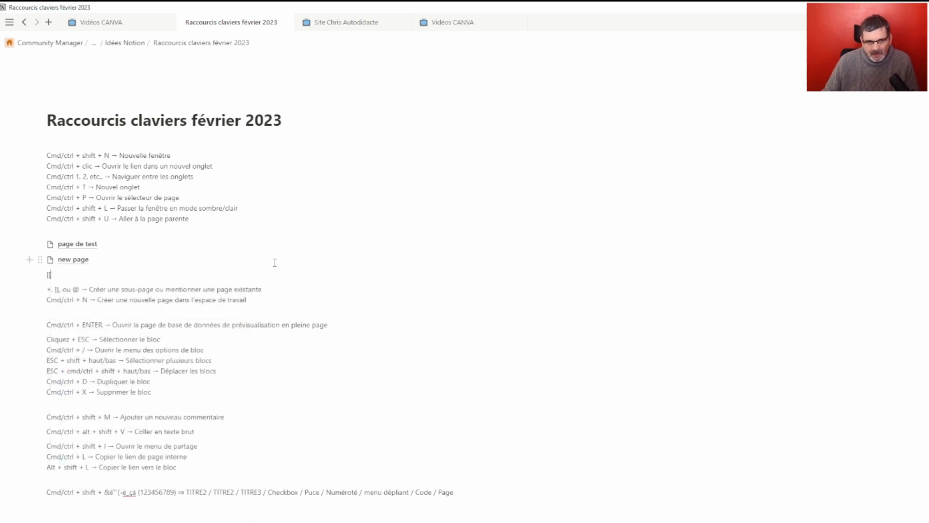
# Search for "test" with an @ mention on the line below "new page", then clear that line without inserting a link.
pyautogui.write('@')
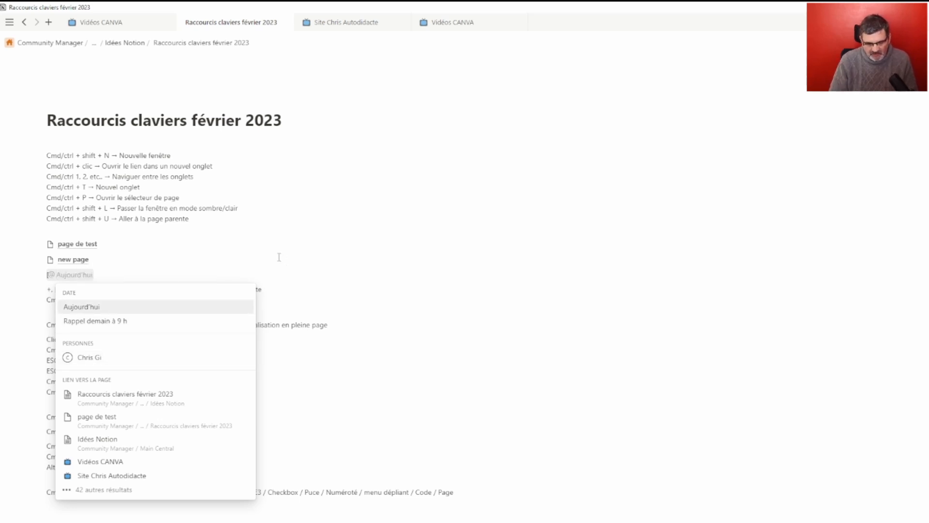
pyautogui.write('test')
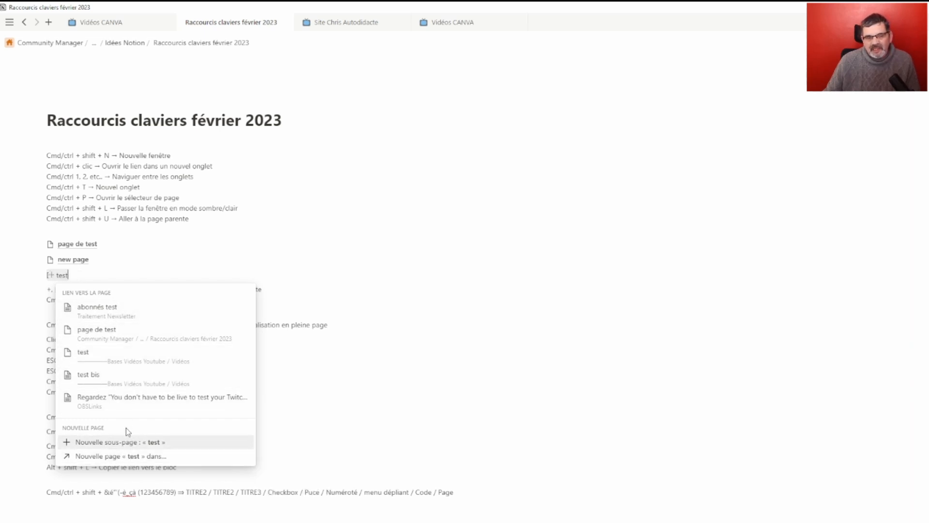
pyautogui.press('BackSpace')
pyautogui.press('BackSpace')
pyautogui.press('BackSpace')
pyautogui.press('BackSpace')
pyautogui.press('BackSpace')
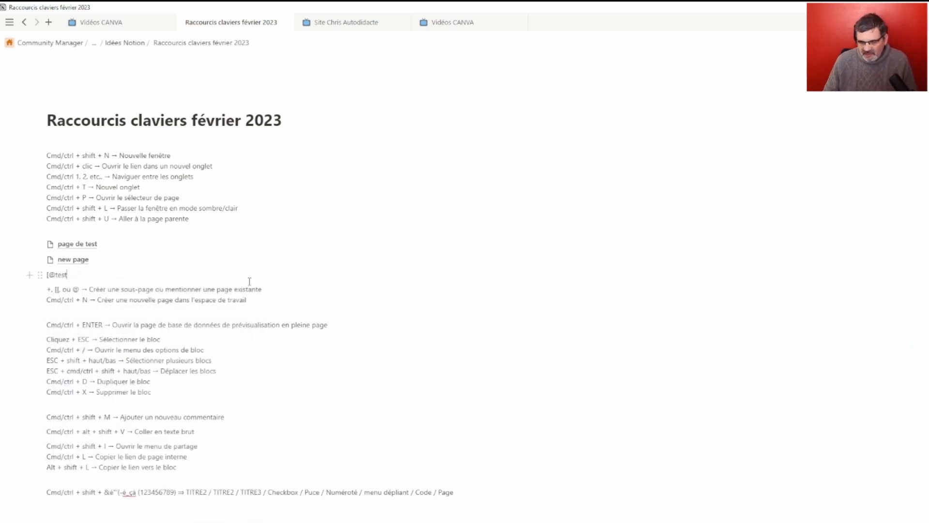
pyautogui.press('BackSpace')
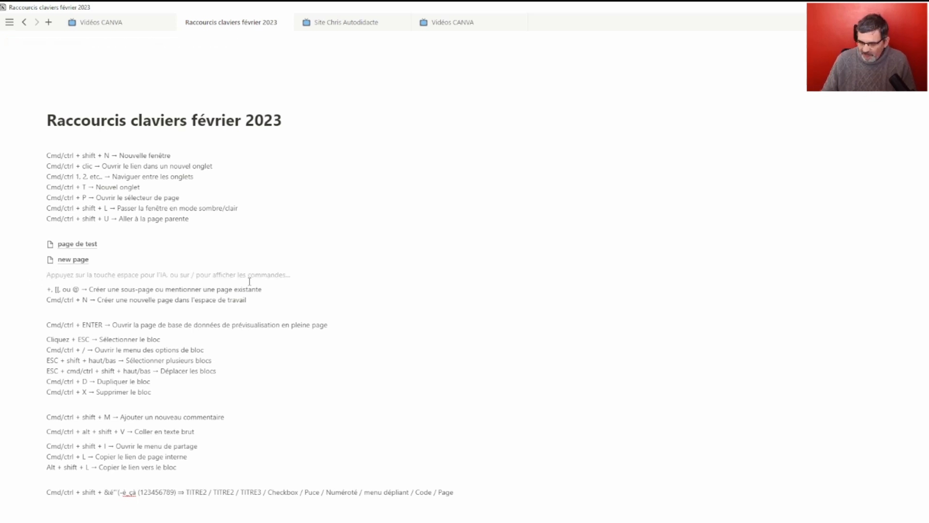
# Enter + below "new page" and, with the sidebar shown temporarily, create a private workspace page titled "page de espace de travail".
pyautogui.write('+')
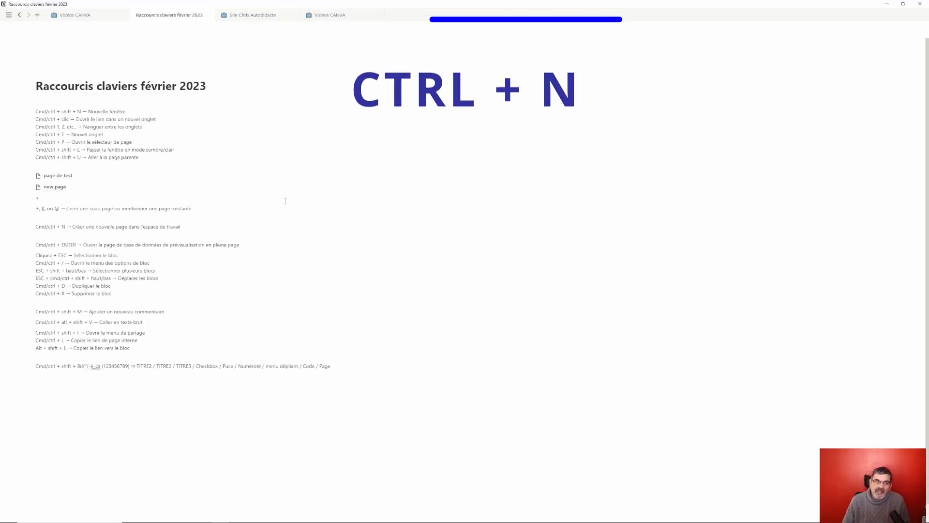
pyautogui.click(9, 15)
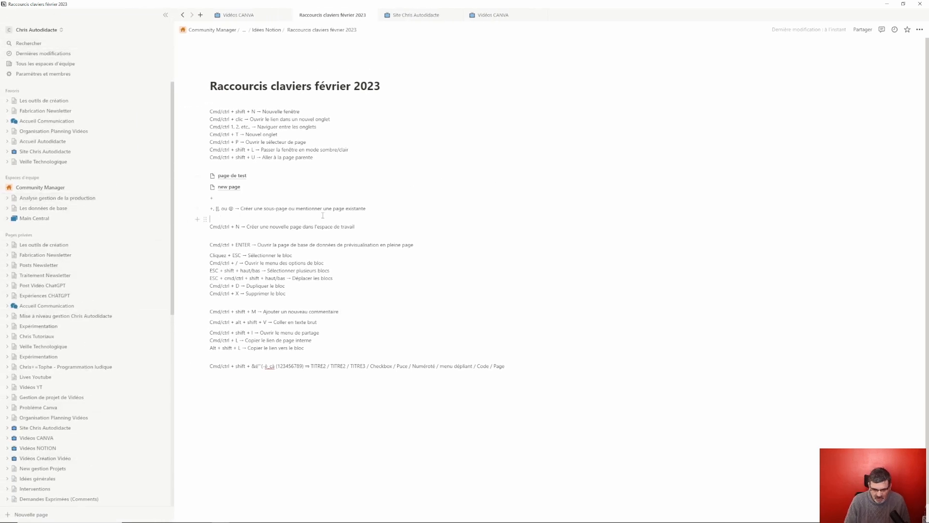
pyautogui.hotkey('ctrl', 'n')
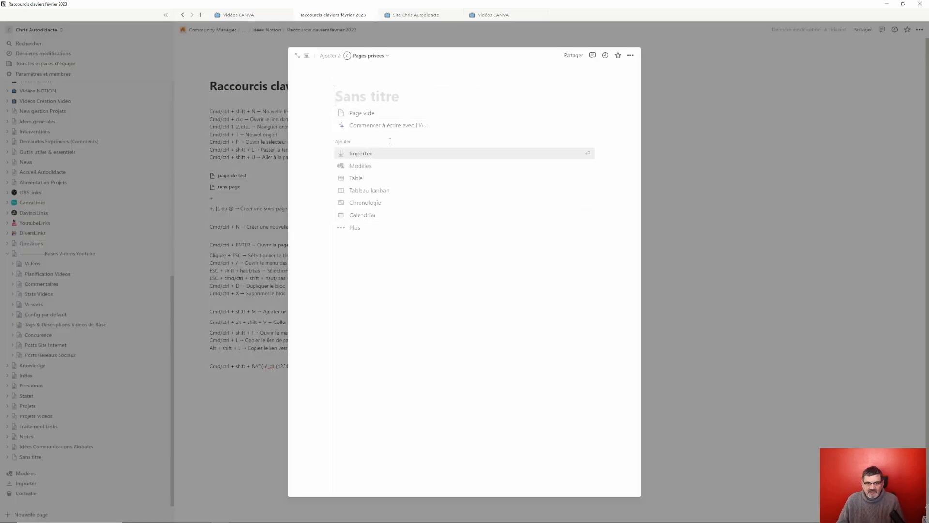
pyautogui.write('e de ')
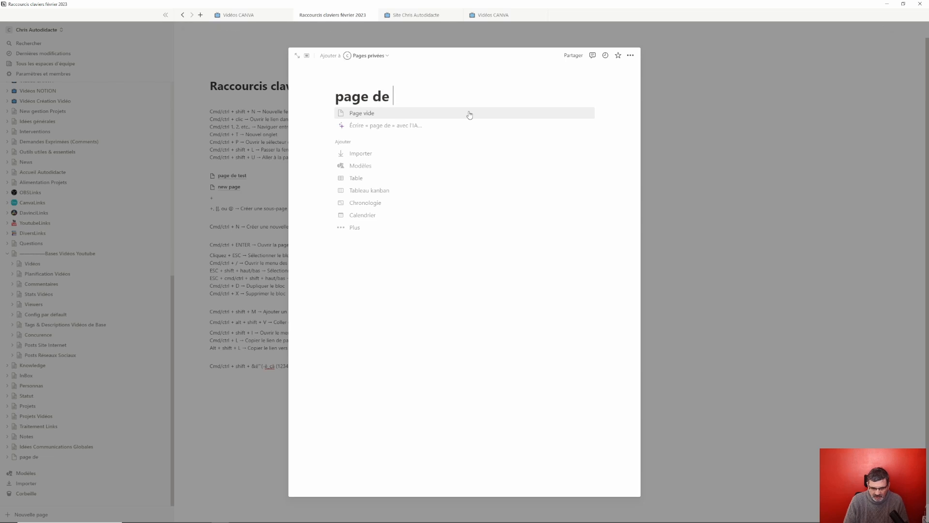
pyautogui.write('espace de travail')
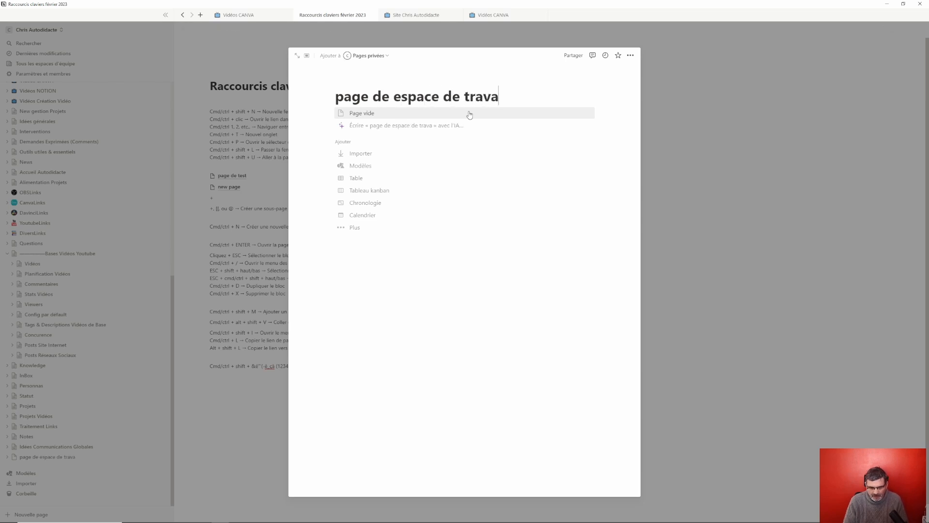
pyautogui.click(470, 114)
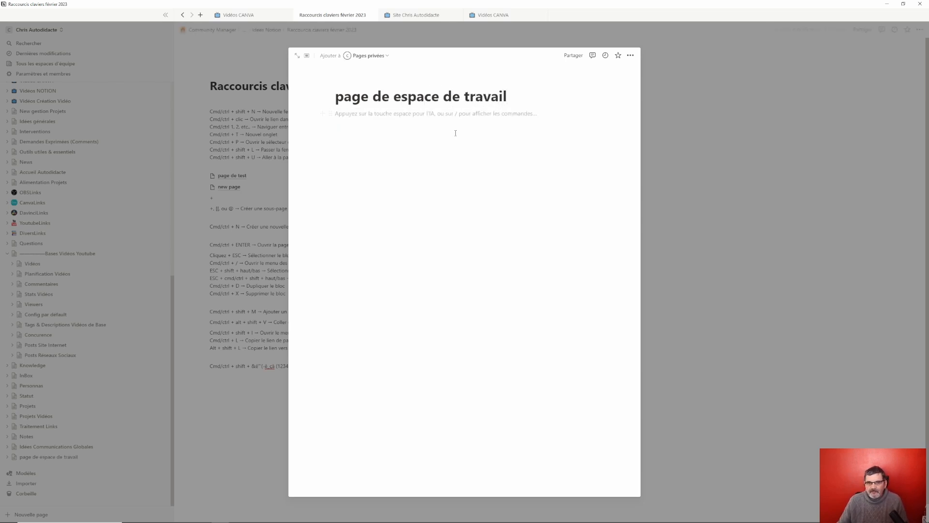
pyautogui.click(272, 193)
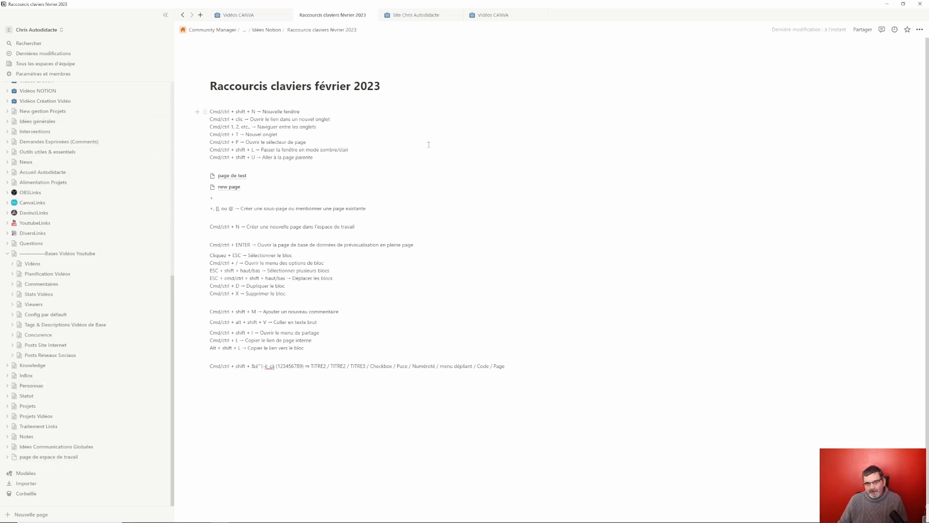
pyautogui.hotkey('ctrl', '\\')
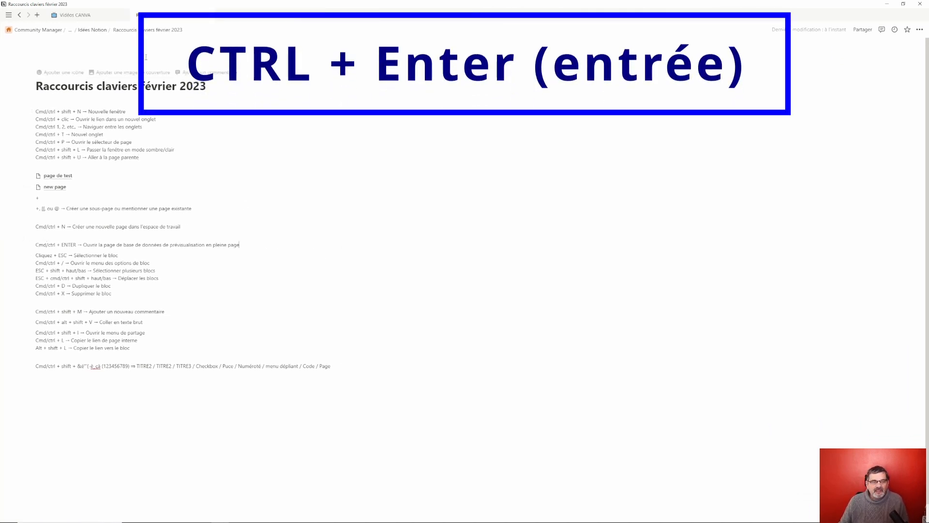
# Open the Vidéos database, preview the entry "Comment utiliser un email jetable ?" and expand it to a full page.
pyautogui.click(10, 16)
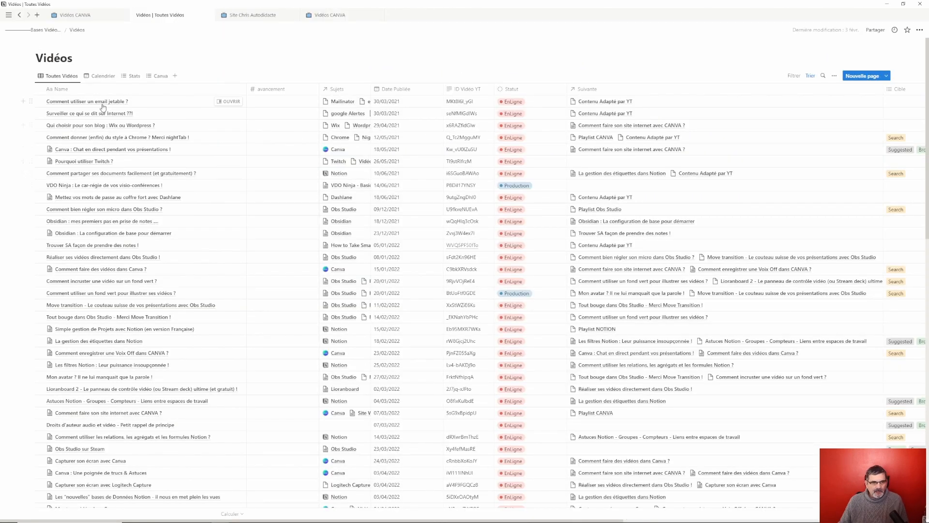
pyautogui.click(221, 103)
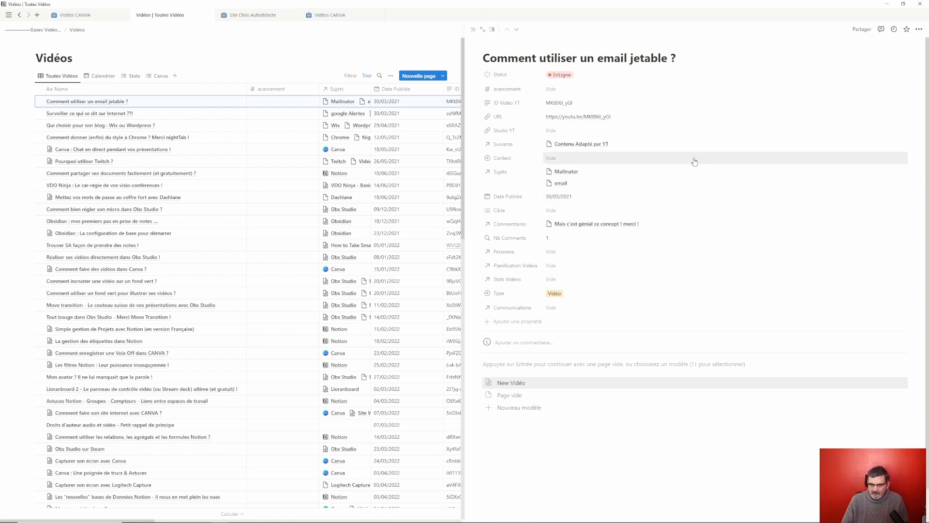
pyautogui.hotkey('ctrl', 'Return')
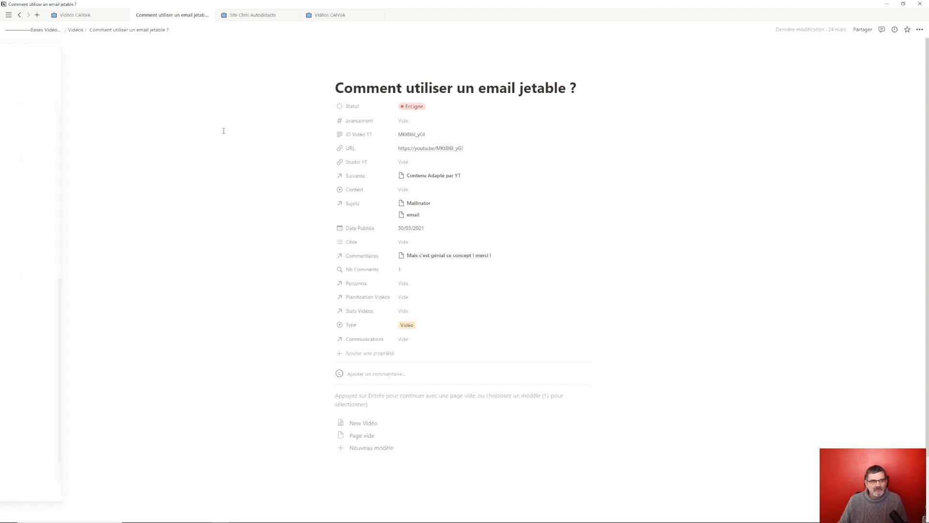
# Go back to the shortcuts page and add an empty line below the "Cmd/ctrl + ENTER" line.
pyautogui.hotkey('alt', 'Left')
pyautogui.click(252, 245)
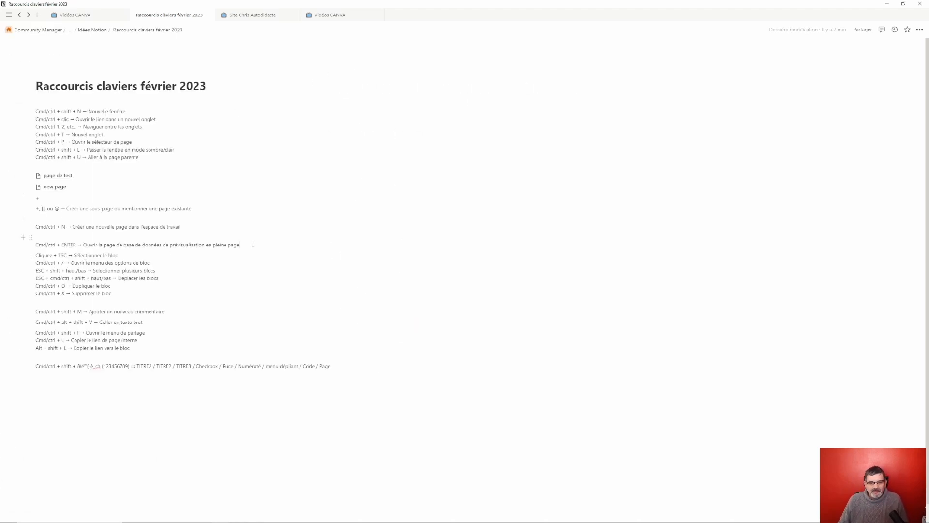
pyautogui.press('Return')
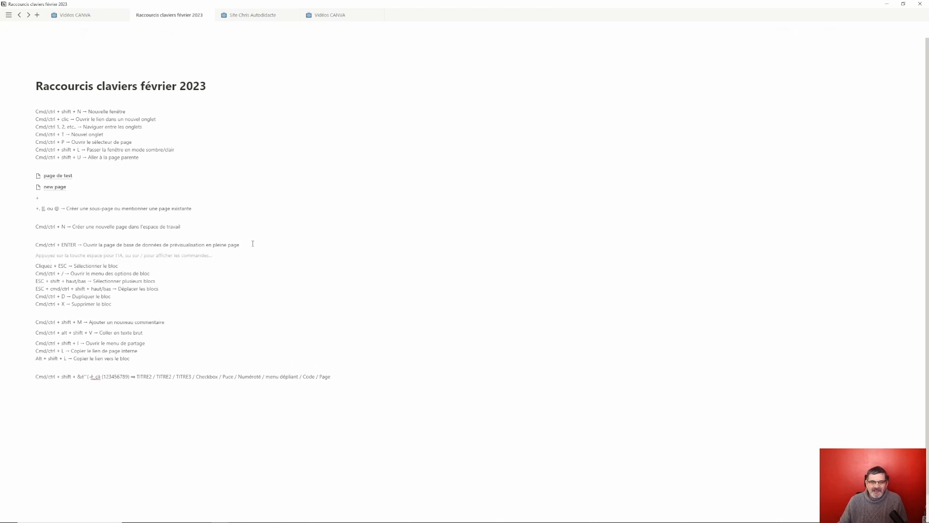
pyautogui.click(355, 230)
pyautogui.scroll(-1, 355, 230)
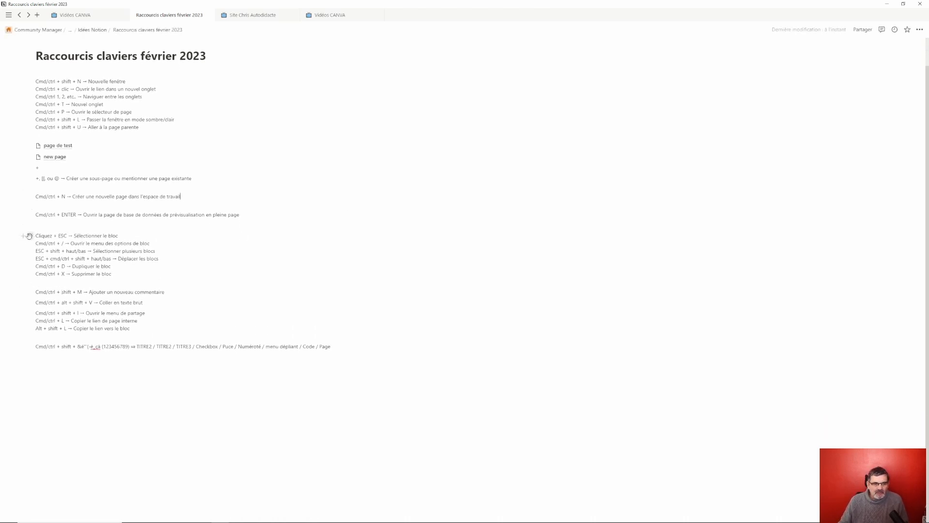
# Select the whole block that begins with "Cliquez + ESC → Sélectionner le bloc", with its options menu closed.
pyautogui.click(30, 236)
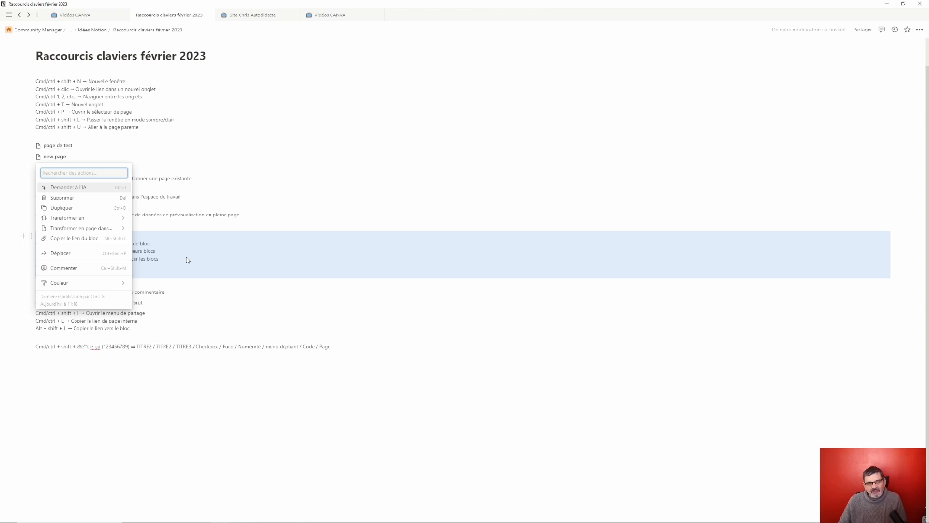
pyautogui.press('Escape')
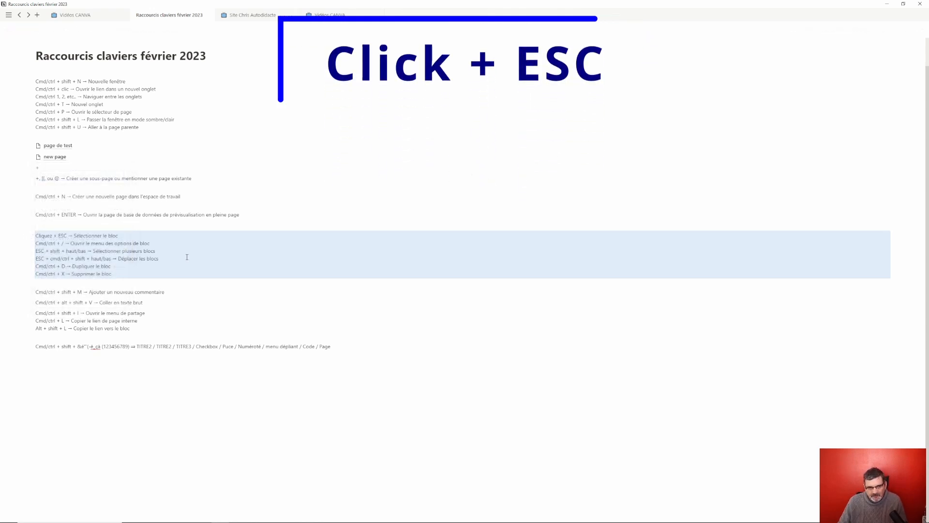
pyautogui.moveTo(127, 236); pyautogui.dragTo(35, 235)
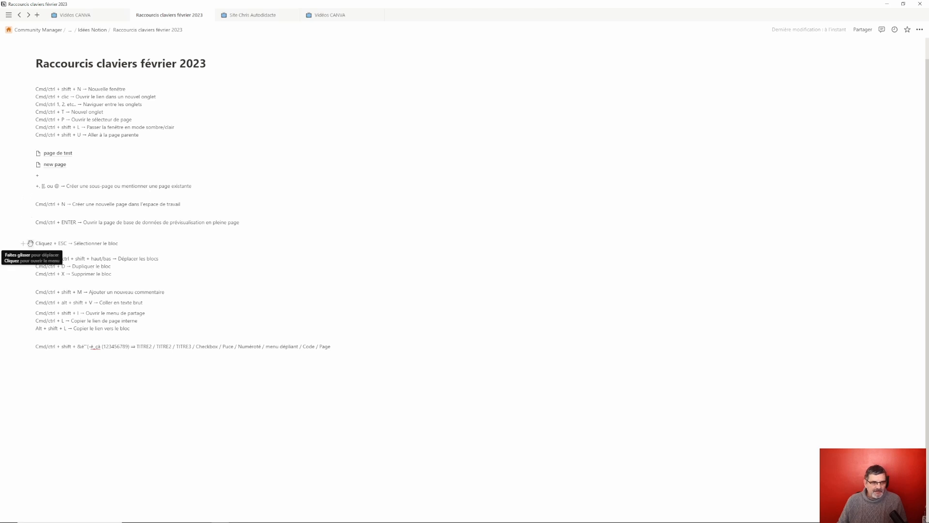
pyautogui.press('Escape')
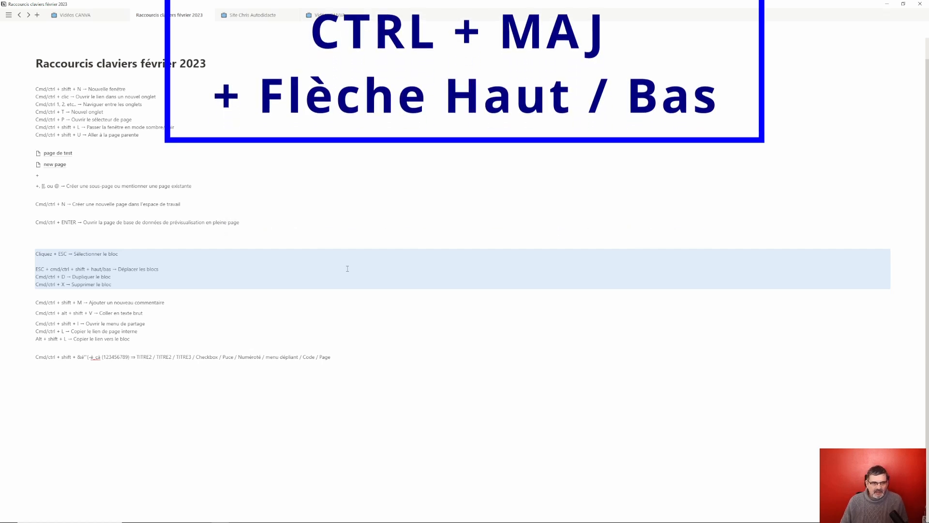
# Move the selected "Cliquez + ESC" block up the page to just above the "page de test" link.
pyautogui.hotkey('ctrl', 'shift', 'Up')
pyautogui.hotkey('ctrl', 'shift', 'Up')
pyautogui.hotkey('ctrl', 'shift', 'Up')
pyautogui.hotkey('ctrl', 'shift', 'Up')
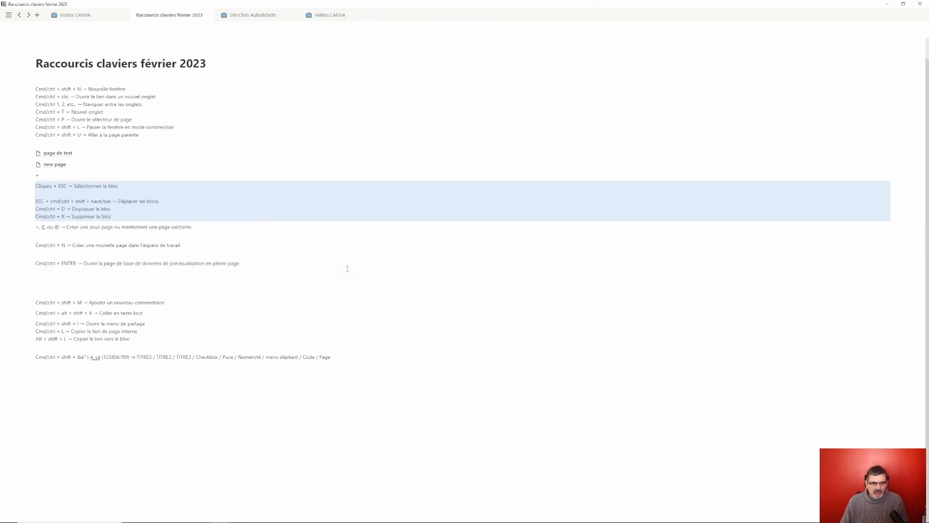
pyautogui.hotkey('ctrl', 'shift', 'Up')
pyautogui.hotkey('ctrl', 'shift', 'Up')
pyautogui.hotkey('ctrl', 'shift', 'Up')
pyautogui.hotkey('ctrl', 'shift', 'Up')
# Move the selected "Cliquez + ESC" block down to the end of the page, below the "Cmd/ctrl + shift" heading shortcuts line.
pyautogui.hotkey('ctrl', 'shift', 'Down')
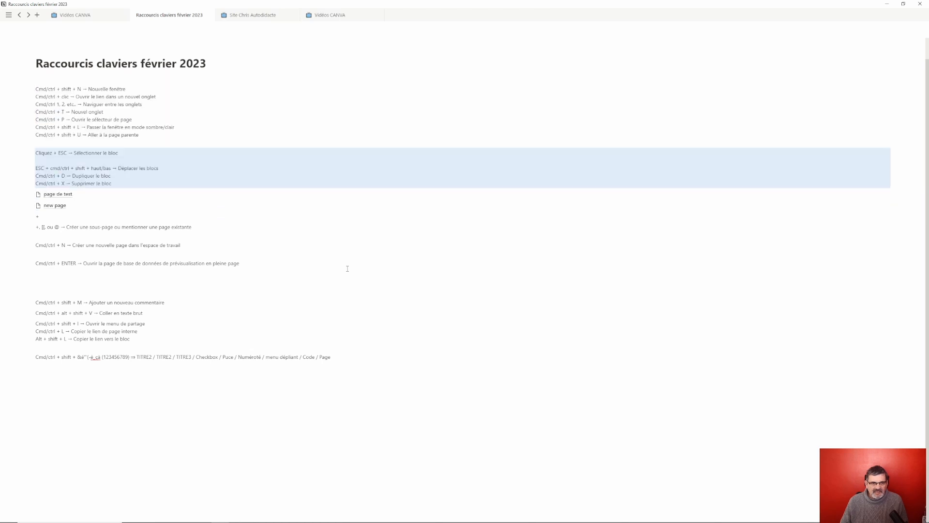
pyautogui.hotkey('ctrl', 'shift', 'Down')
pyautogui.hotkey('ctrl', 'shift', 'Down')
pyautogui.hotkey('ctrl', 'shift', 'Down')
pyautogui.hotkey('ctrl', 'shift', 'Down')
pyautogui.hotkey('ctrl', 'shift', 'Down')
pyautogui.hotkey('ctrl', 'shift', 'Down')
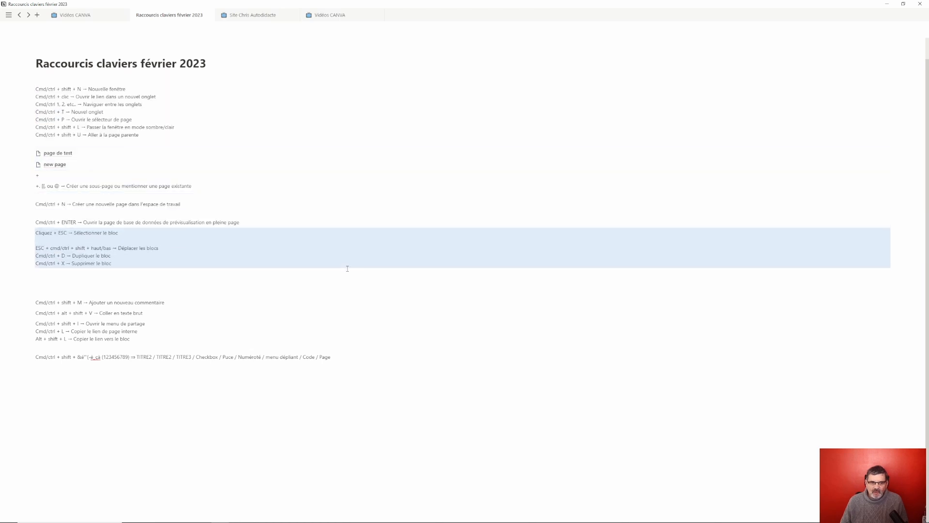
pyautogui.hotkey('ctrl', 'shift', 'Down')
pyautogui.hotkey('ctrl', 'shift', 'Down')
pyautogui.hotkey('ctrl', 'shift', 'Down')
pyautogui.hotkey('ctrl', 'shift', 'Down')
pyautogui.hotkey('ctrl', 'shift', 'Down')
pyautogui.hotkey('ctrl', 'shift', 'Down')
pyautogui.hotkey('ctrl', 'shift', 'Down')
# Move the selected "Cliquez + ESC" block back up to the empty line below "Cmd/ctrl + ENTER".
pyautogui.hotkey('ctrl', 'shift', 'Up')
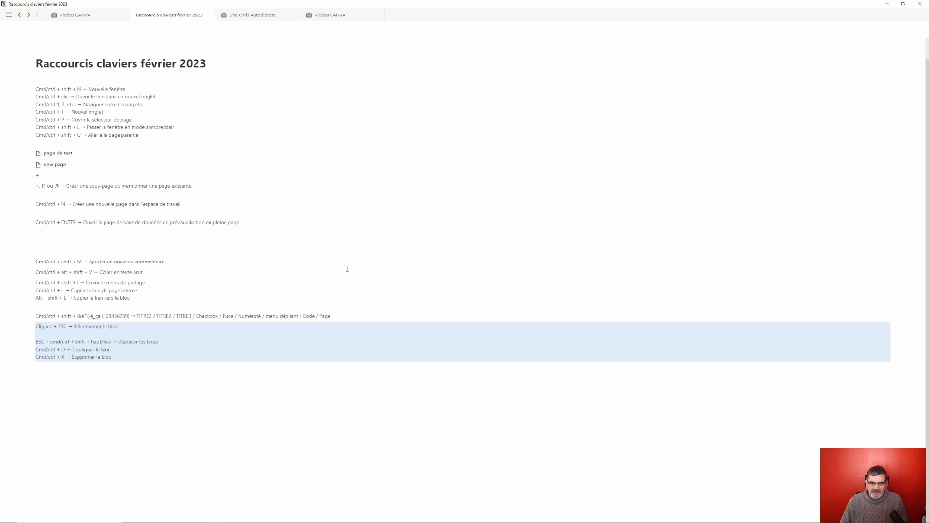
pyautogui.hotkey('ctrl', 'shift', 'Up')
pyautogui.hotkey('ctrl', 'shift', 'Up')
pyautogui.hotkey('ctrl', 'shift', 'Up')
pyautogui.hotkey('ctrl', 'shift', 'Up')
pyautogui.hotkey('ctrl', 'shift', 'Up')
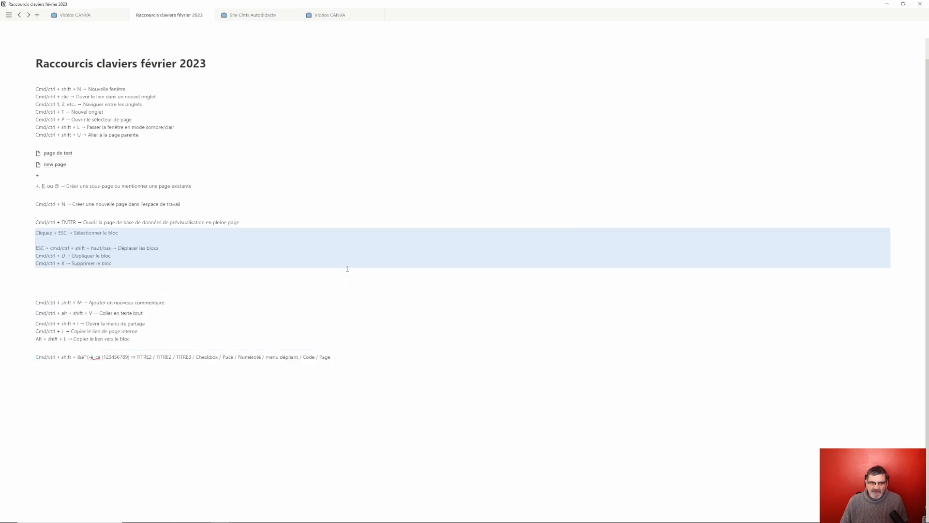
pyautogui.hotkey('ctrl', 'shift', 'Up')
pyautogui.hotkey('ctrl', 'shift', 'Up')
pyautogui.hotkey('ctrl', 'shift', 'Up')
pyautogui.hotkey('ctrl', 'shift', 'Down')
pyautogui.hotkey('ctrl', 'shift', 'Down')
pyautogui.hotkey('ctrl', 'shift', 'Down')
pyautogui.hotkey('ctrl', 'shift', 'Down')
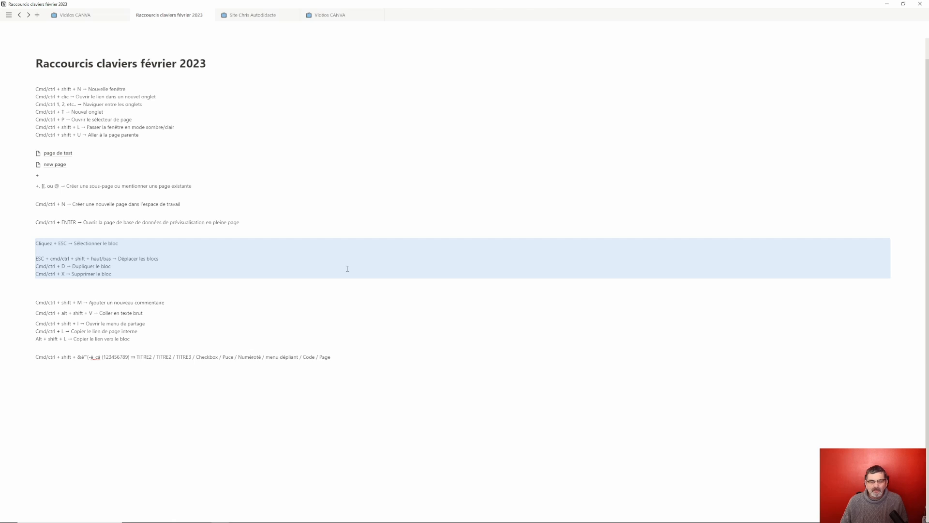
# Shift the selected "Cliquez + ESC" block above the "Cmd/ctrl + ENTER" line and return it to its place below that line.
pyautogui.hotkey('ctrl', 'shift', 'Up')
pyautogui.hotkey('ctrl', 'shift', 'Up')
pyautogui.hotkey('ctrl', 'shift', 'Up')
pyautogui.hotkey('ctrl', 'shift', 'Up')
pyautogui.hotkey('ctrl', 'shift', 'Up')
pyautogui.hotkey('ctrl', 'shift', 'Up')
pyautogui.hotkey('ctrl', 'shift', 'Up')
pyautogui.hotkey('ctrl', 'shift', 'Up')
pyautogui.hotkey('ctrl', 'shift', 'Up')
pyautogui.hotkey('ctrl', 'shift', 'Up')
pyautogui.hotkey('ctrl', 'shift', 'Up')
pyautogui.hotkey('ctrl', 'shift', 'Up')
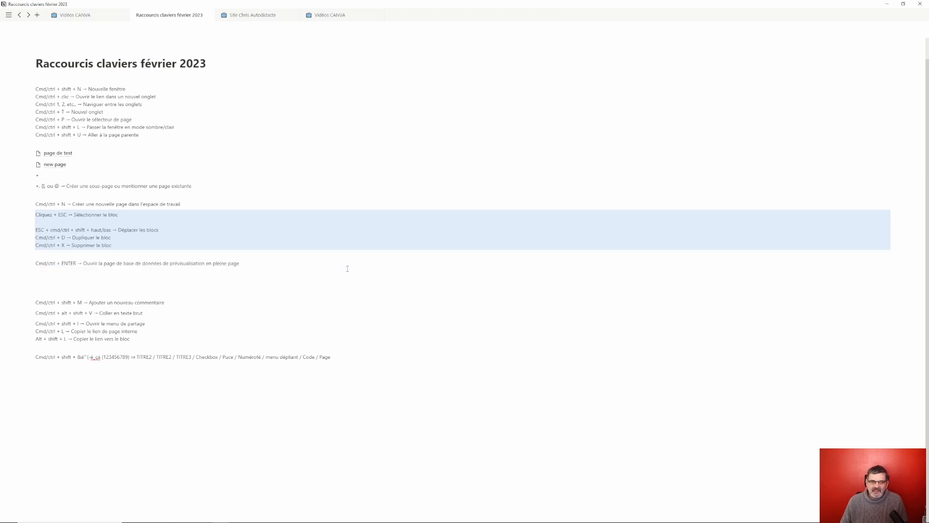
pyautogui.hotkey('ctrl', 'shift', 'Down')
pyautogui.hotkey('ctrl', 'shift', 'Down')
pyautogui.hotkey('ctrl', 'shift', 'Down')
pyautogui.hotkey('ctrl', 'shift', 'Down')
pyautogui.hotkey('ctrl', 'shift', 'Down')
pyautogui.hotkey('ctrl', 'shift', 'Down')
pyautogui.hotkey('ctrl', 'shift', 'Down')
pyautogui.hotkey('ctrl', 'shift', 'Down')
pyautogui.hotkey('ctrl', 'shift', 'Down')
pyautogui.hotkey('ctrl', 'shift', 'Down')
pyautogui.hotkey('ctrl', 'shift', 'Down')
pyautogui.hotkey('ctrl', 'shift', 'Down')
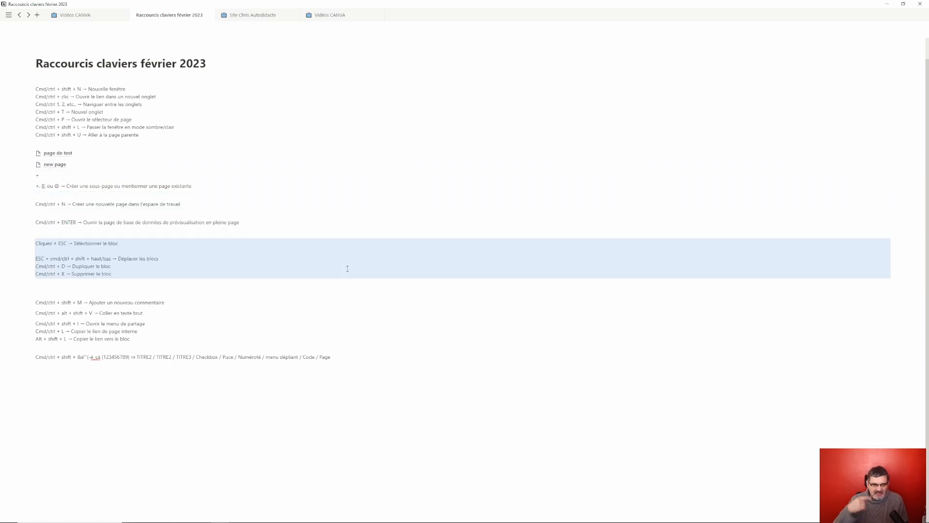
# Reselect the block beginning with "Cliquez + ESC" as a whole and dismiss its options menu.
pyautogui.click(116, 268)
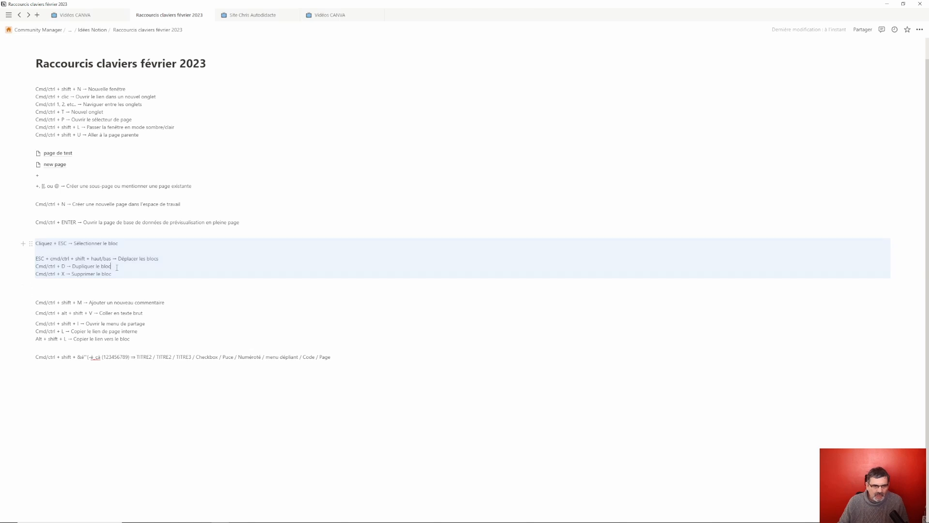
pyautogui.click(30, 243)
pyautogui.press('Escape')
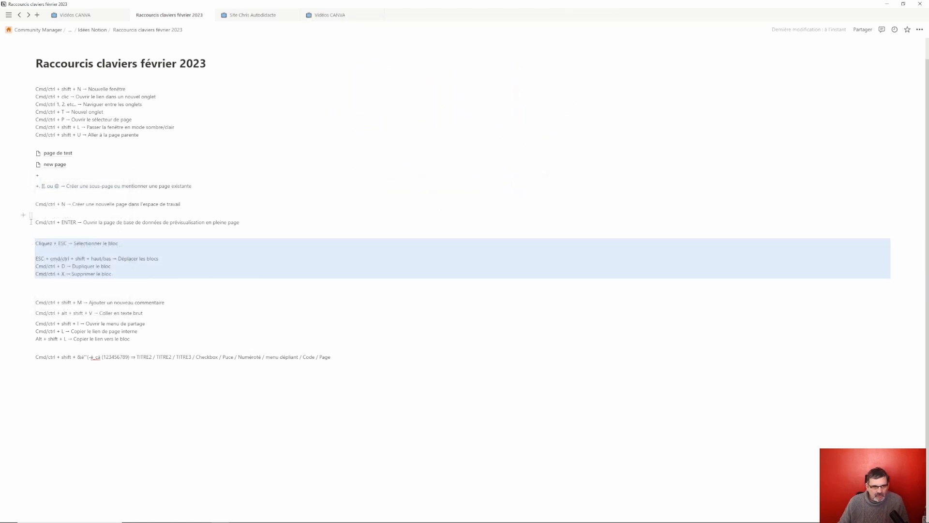
# Duplicate the "Cmd/ctrl + ENTER" block and cut the duplicate from the page.
pyautogui.click(30, 214)
pyautogui.moveTo(94, 207)
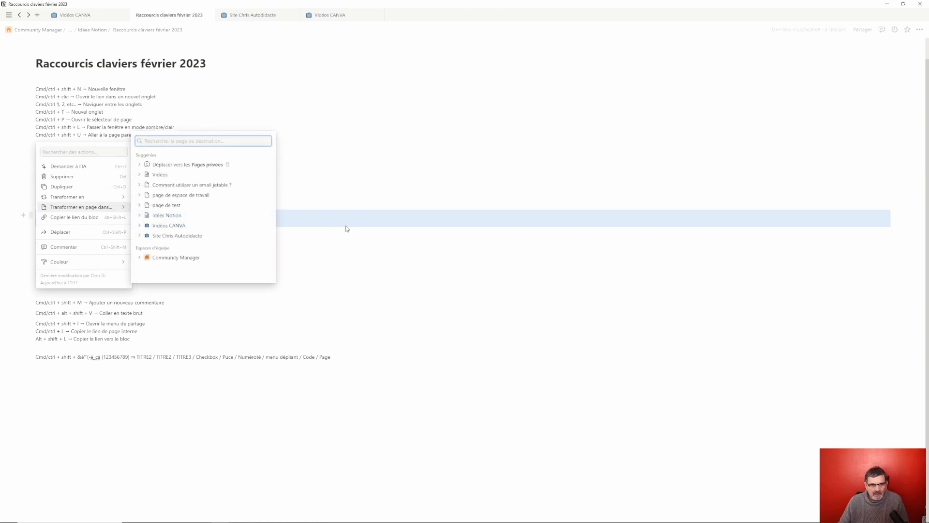
pyautogui.press('Escape')
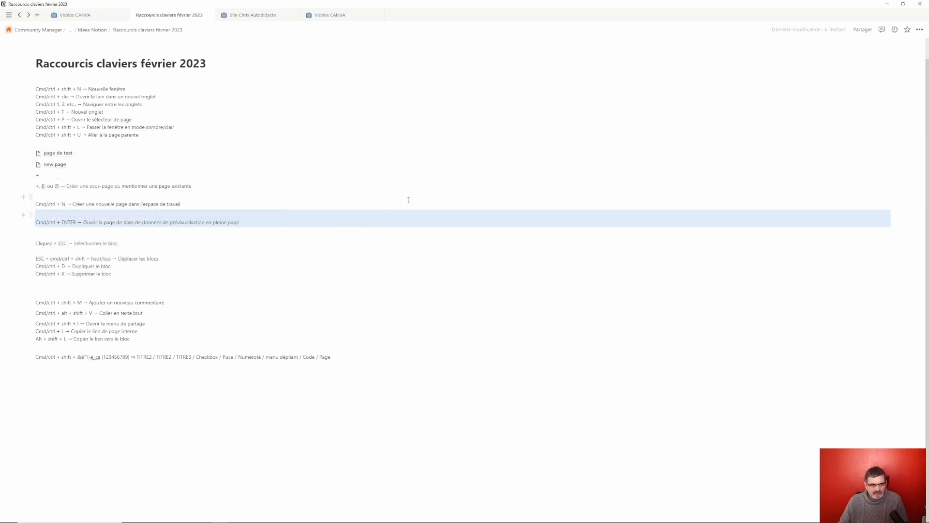
pyautogui.hotkey('ctrl', 'd')
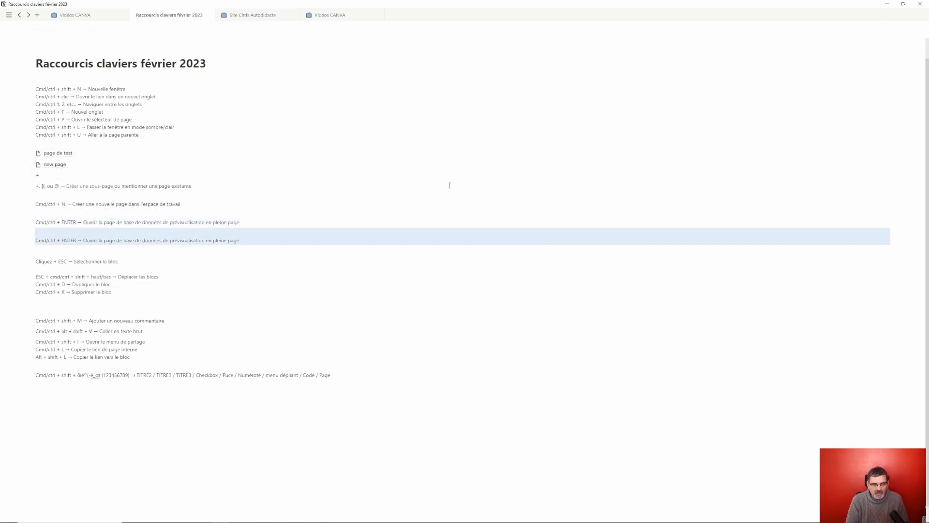
pyautogui.hotkey('ctrl', 'x')
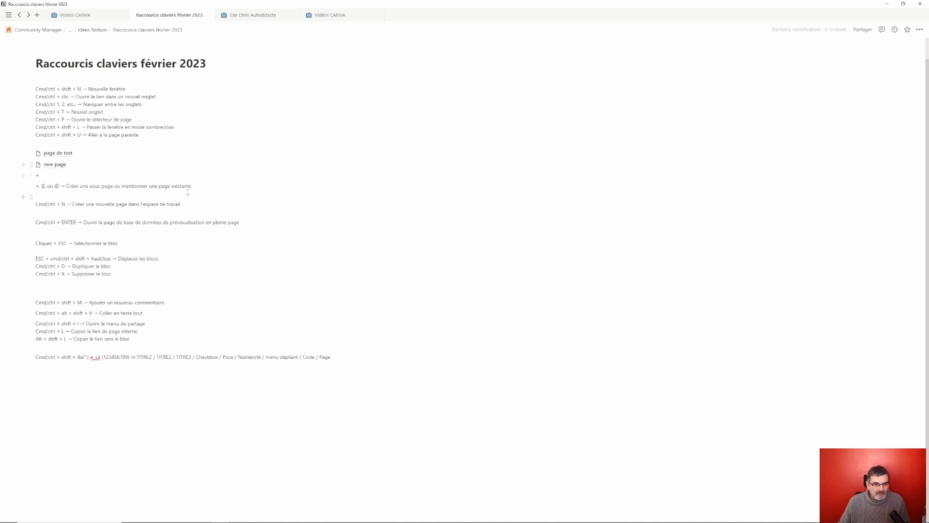
# Select the "+, [[, ou @" block, then the blocks from "Cmd/ctrl + ENTER" through "Cmd/ctrl + X", and clear the selection.
pyautogui.click(31, 186)
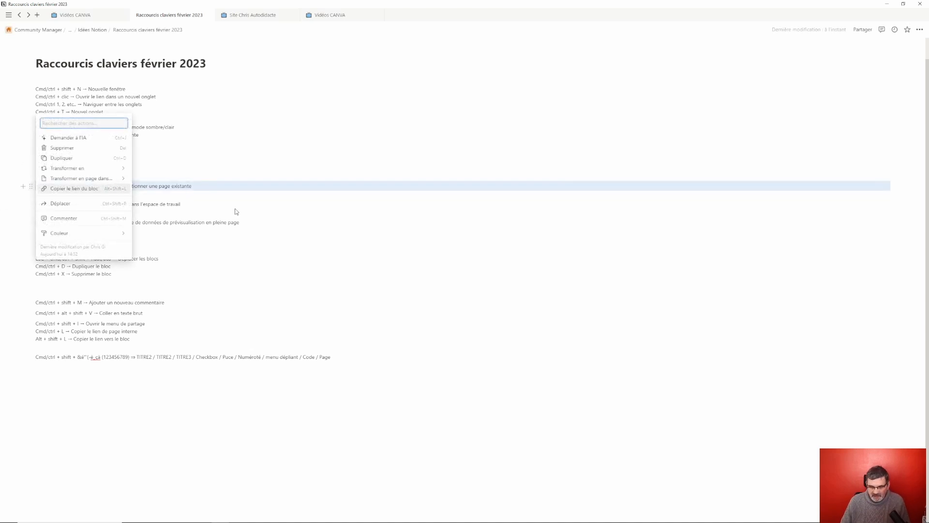
pyautogui.press('Escape')
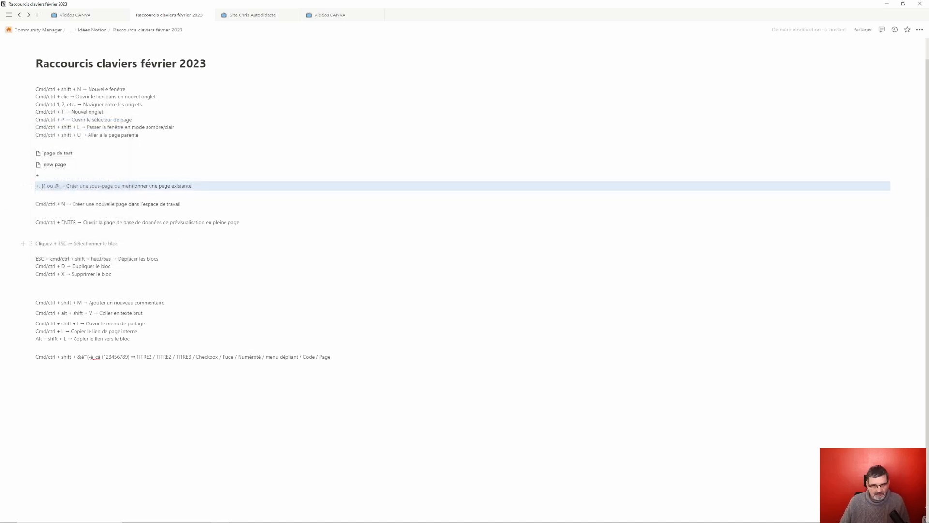
pyautogui.moveTo(45, 215); pyautogui.dragTo(163, 293)
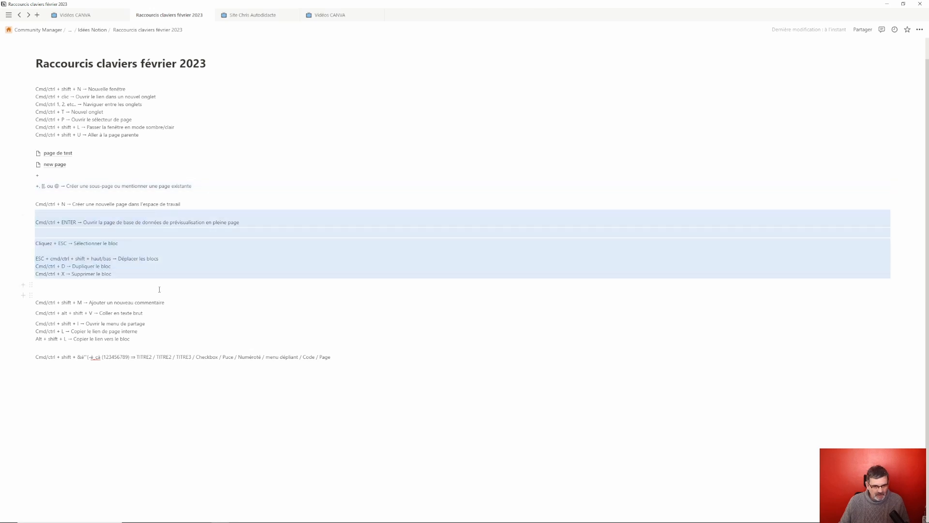
pyautogui.click(188, 289)
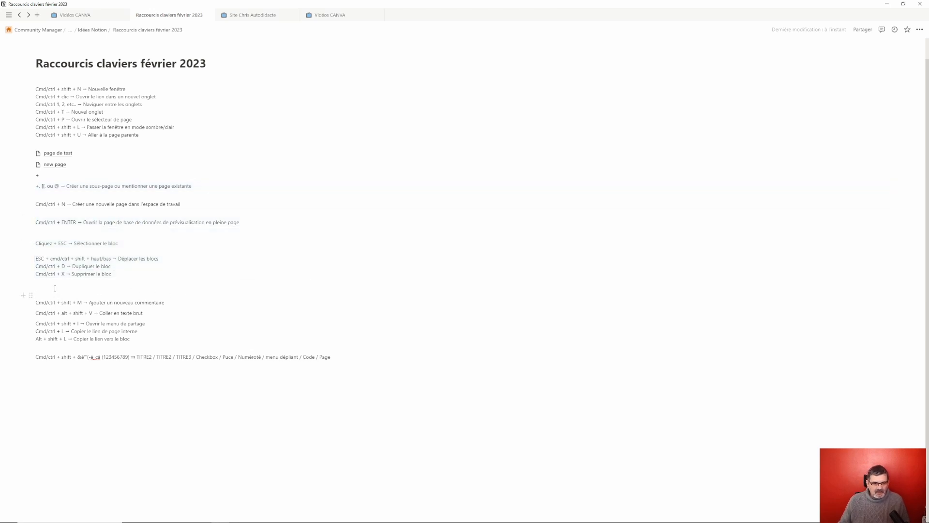
# Add the comment "nouveau commentaire" to the block beginning with "Cliquez + ESC".
pyautogui.click(30, 244)
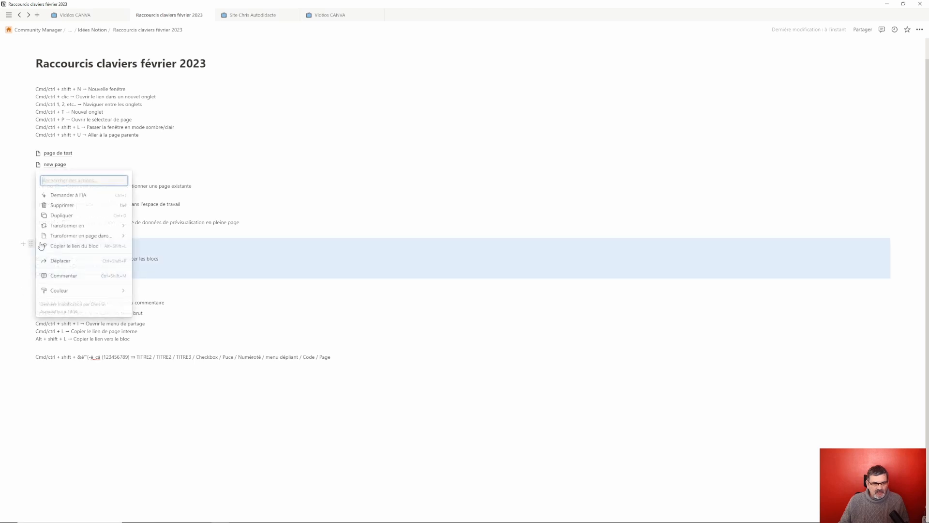
pyautogui.press('Escape')
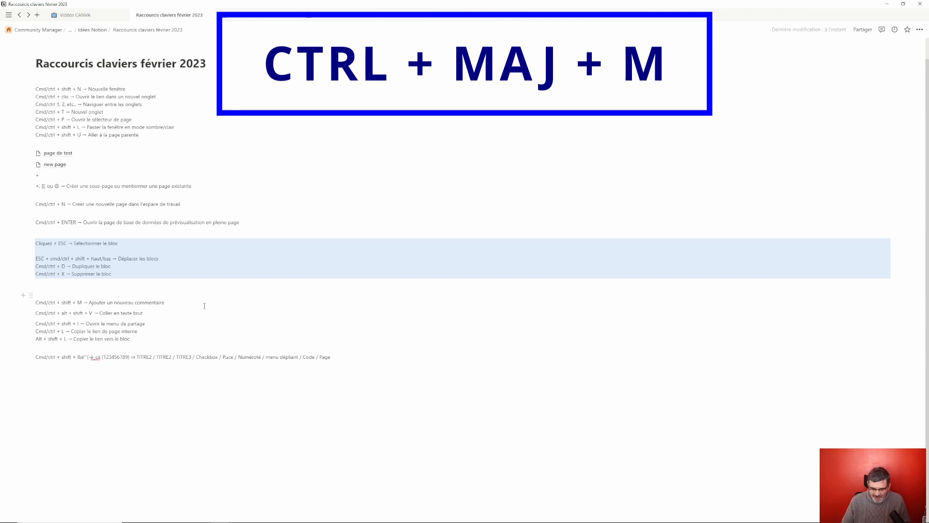
pyautogui.hotkey('ctrl', 'shift', 'm')
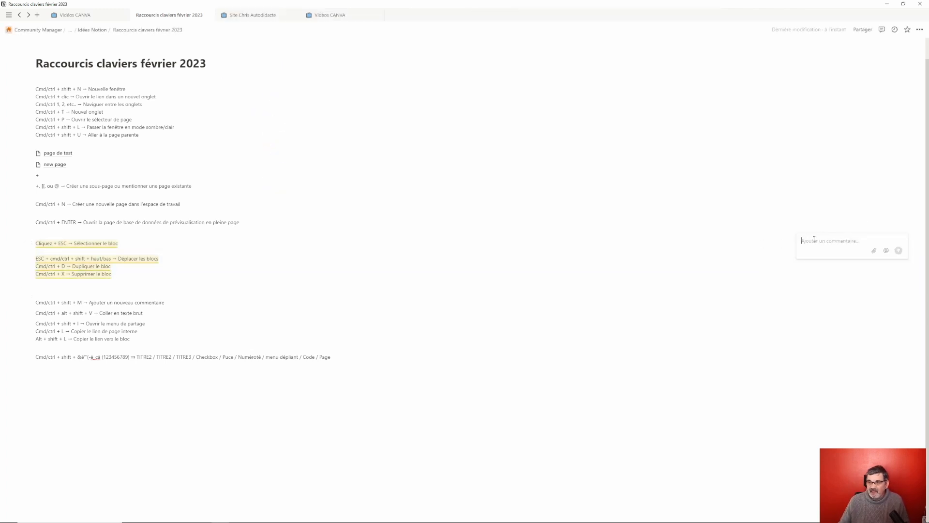
pyautogui.write('nouveau commentaire')
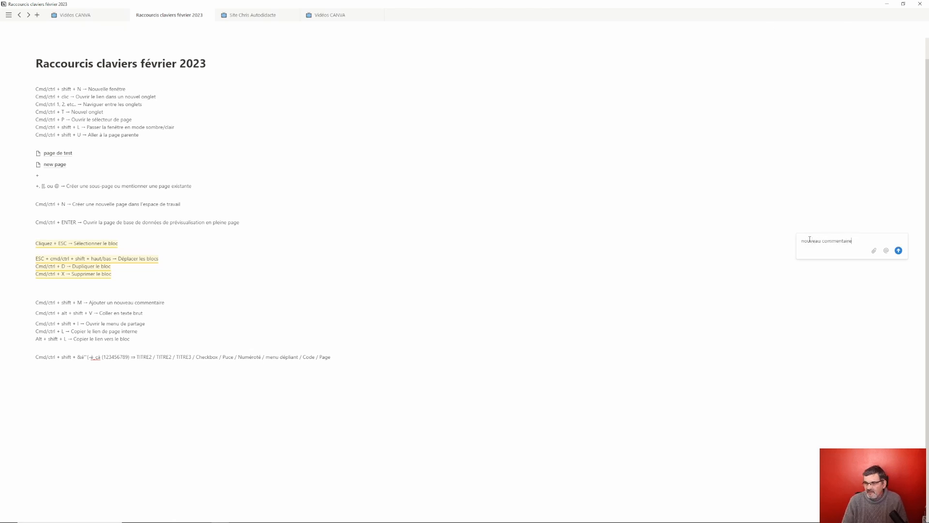
pyautogui.press('Return')
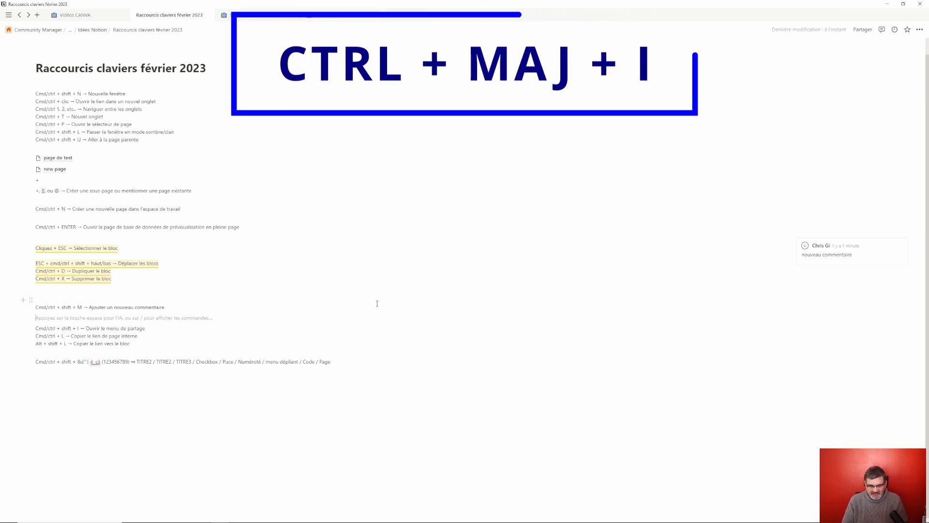
# Open and close the page's sharing menu, then add an empty line below the "Ouvrir le menu de partage" line.
pyautogui.hotkey('ctrl', 'shift', 'i')
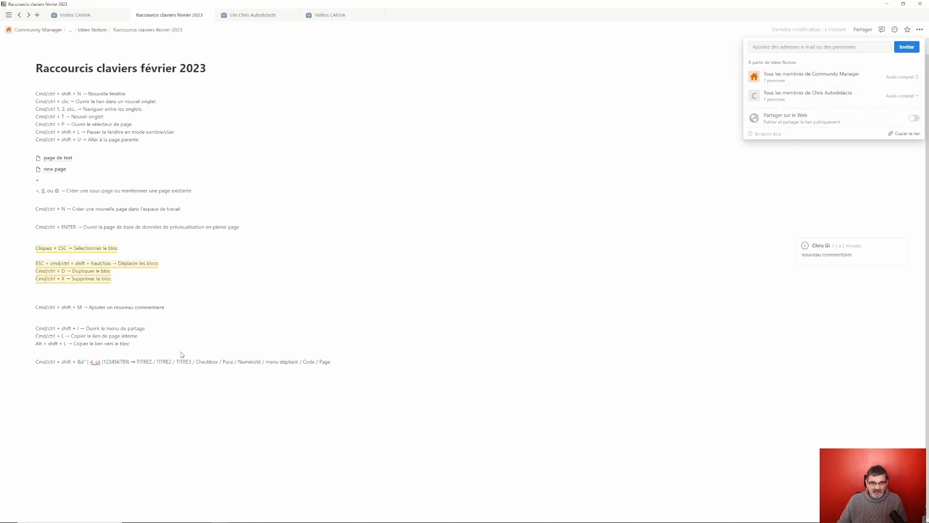
pyautogui.click(217, 326)
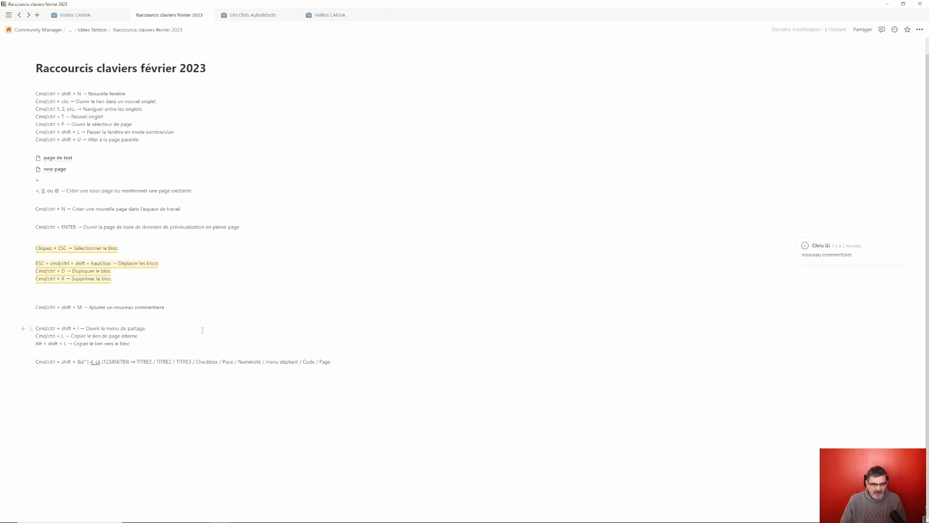
pyautogui.press('Return')
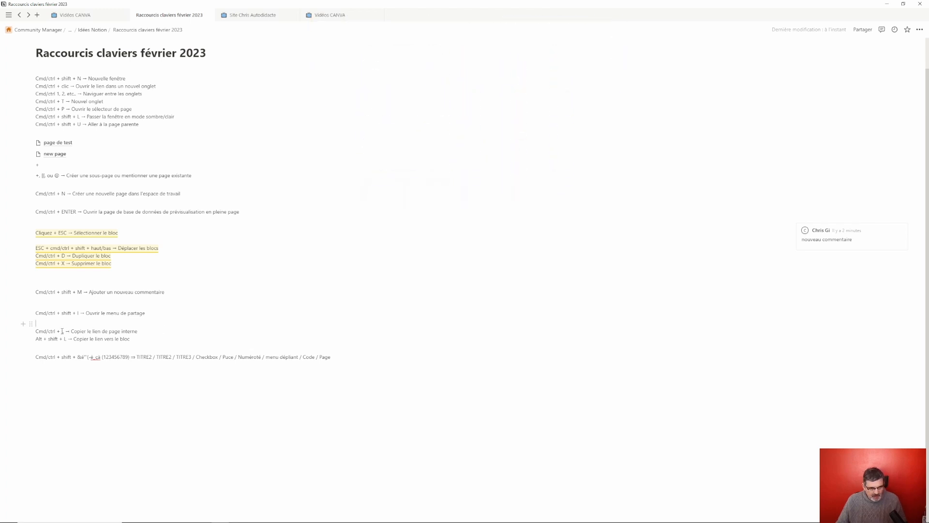
# Start an empty line at the end of the page and copy the page's internal link.
pyautogui.click(127, 384)
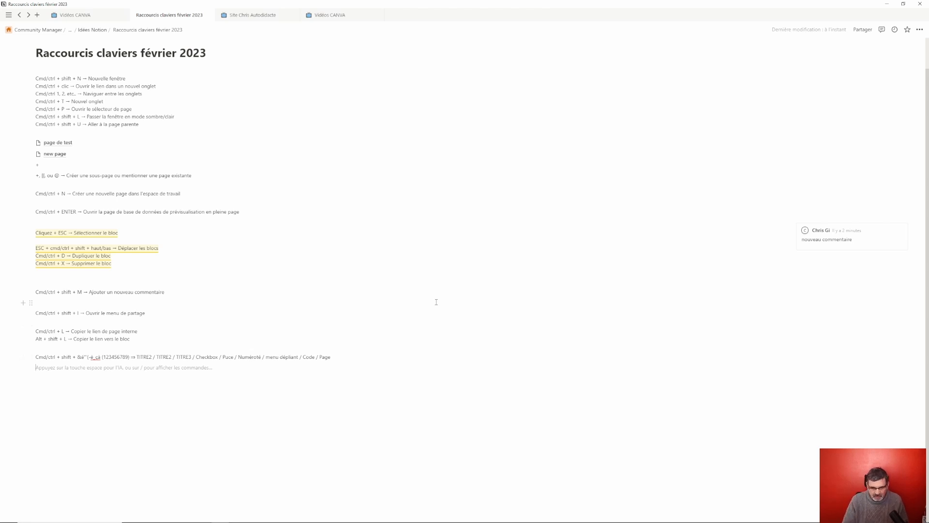
pyautogui.hotkey('ctrl', 'l')
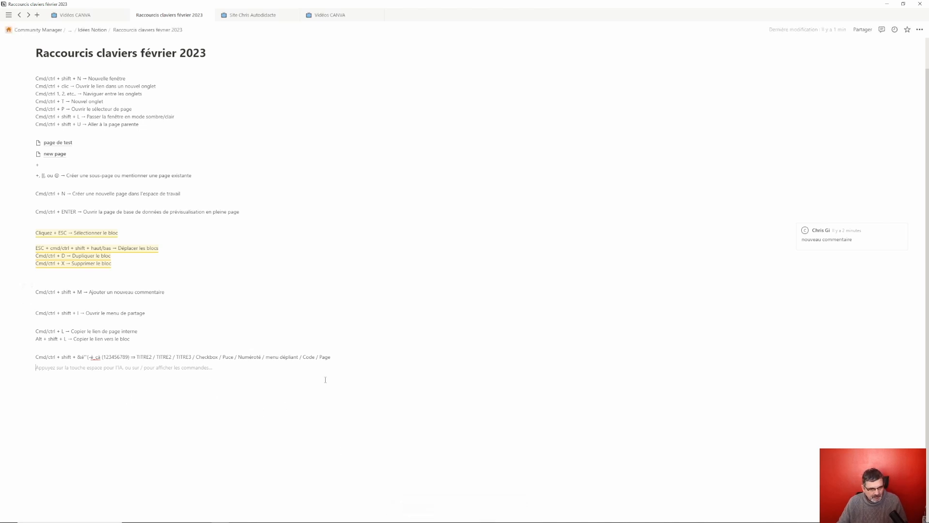
# Paste the copied page link on the last line as a plain URL and clear it from the line.
pyautogui.hotkey('ctrl', 'v')
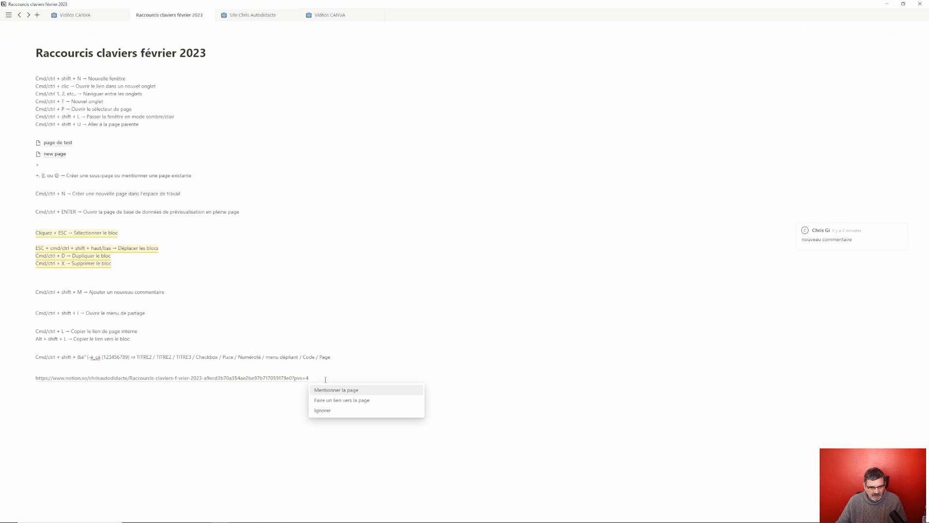
pyautogui.click(324, 410)
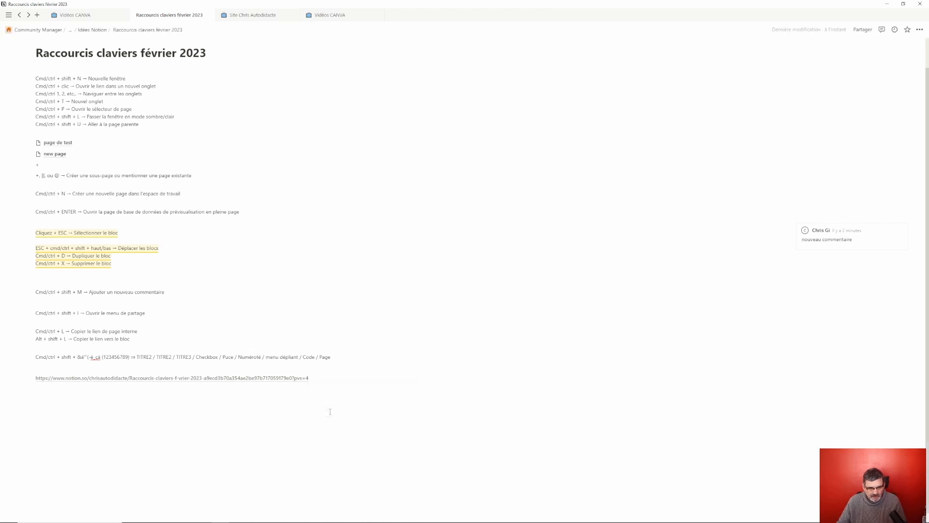
pyautogui.hotkey('ctrl', 'a')
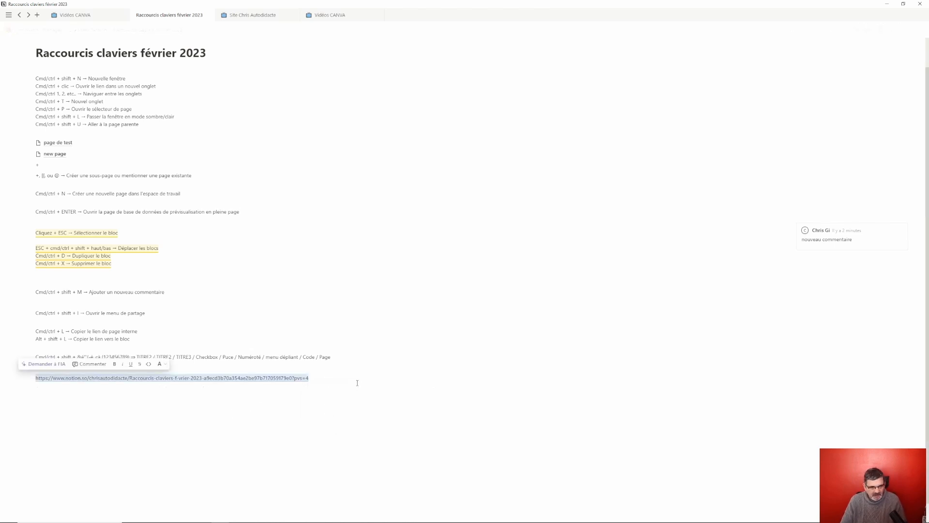
pyautogui.press('BackSpace')
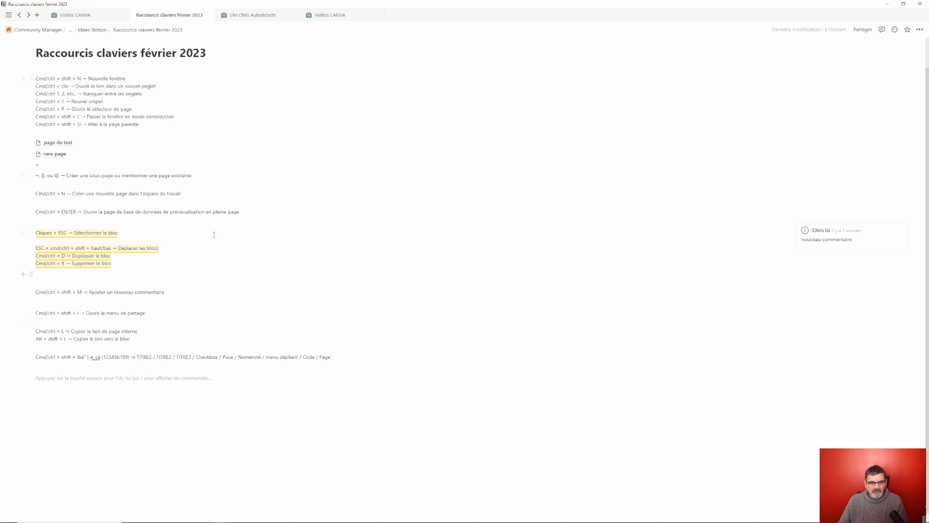
# Select the "Ouvrir le menu de partage" block and copy the link to that block.
pyautogui.click(29, 312)
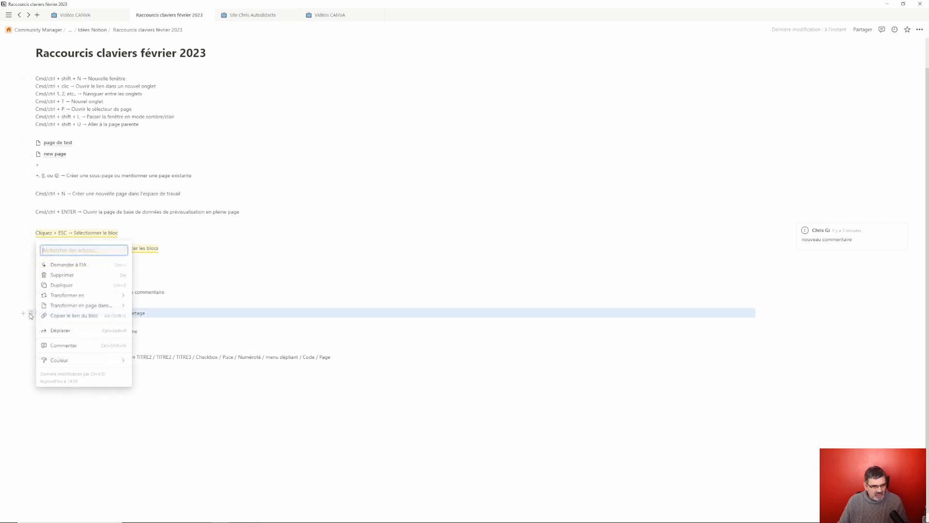
pyautogui.press('Escape')
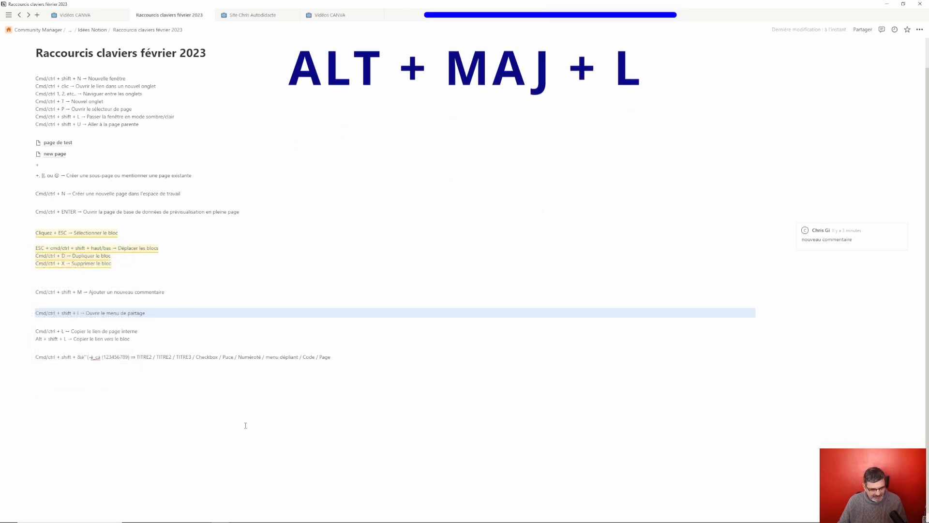
pyautogui.hotkey('alt', 'shift', 'l')
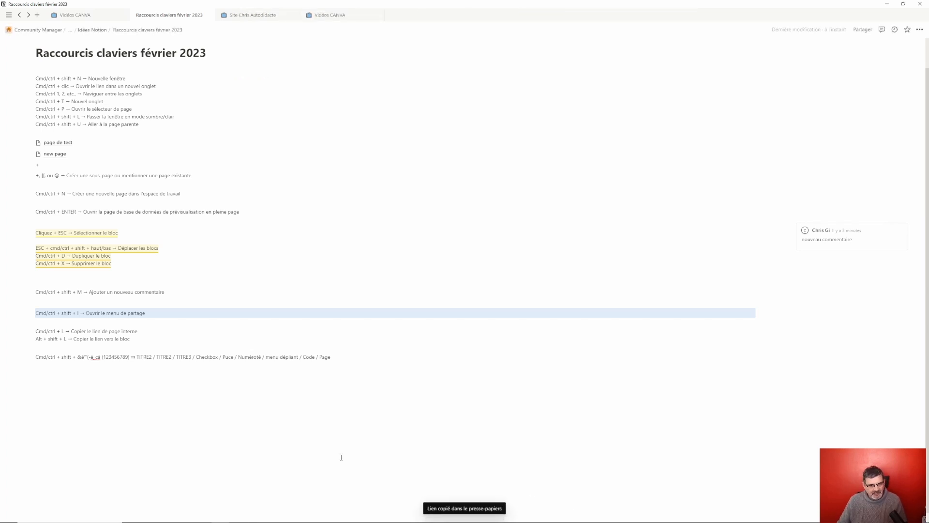
# Paste the copied block link on the last line as a plain URL and delete it.
pyautogui.click(333, 377)
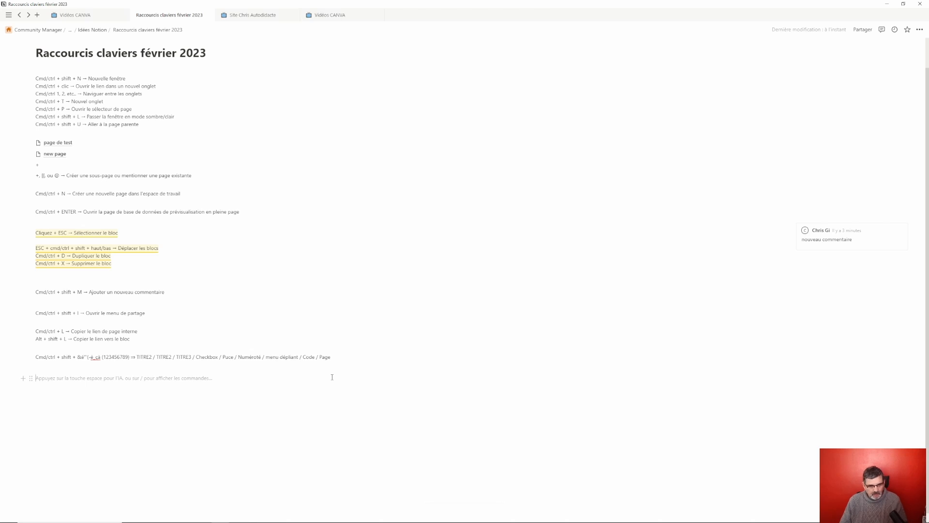
pyautogui.hotkey('ctrl', 'v')
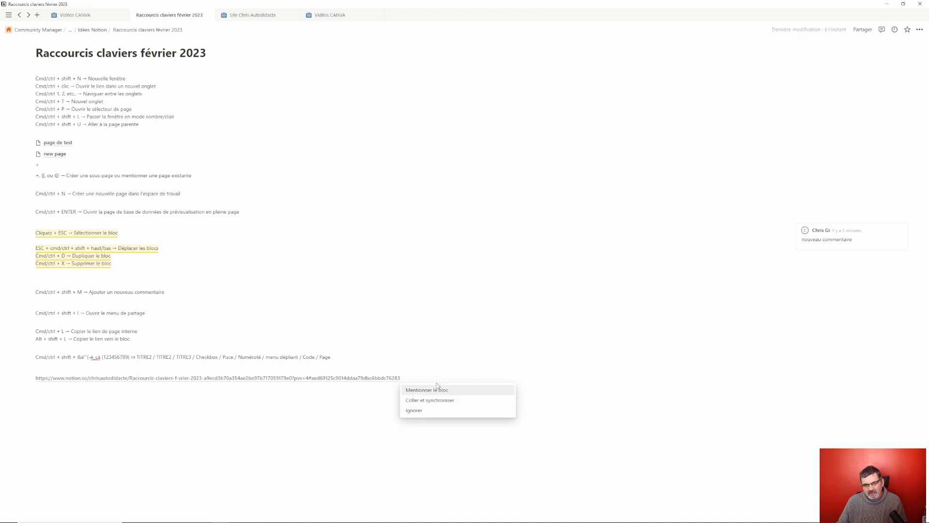
pyautogui.click(414, 411)
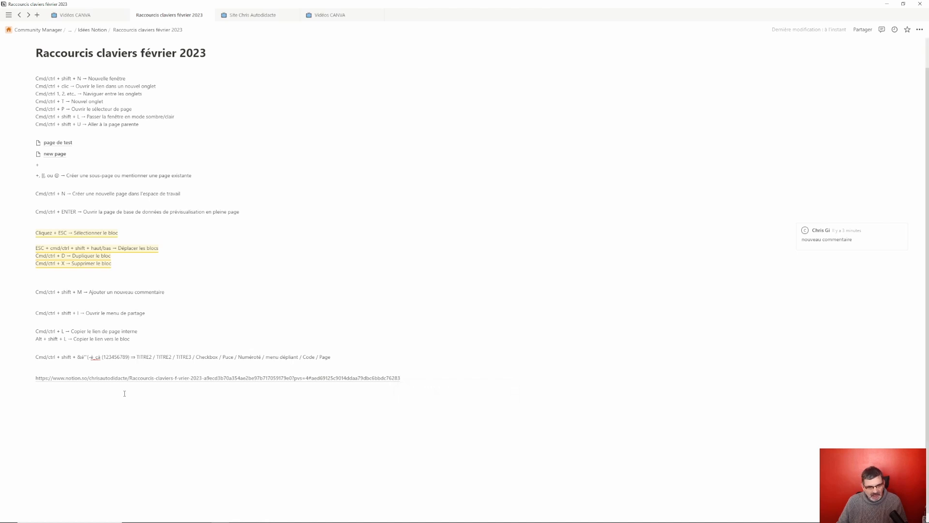
pyautogui.moveTo(457, 380); pyautogui.dragTo(456, 367)
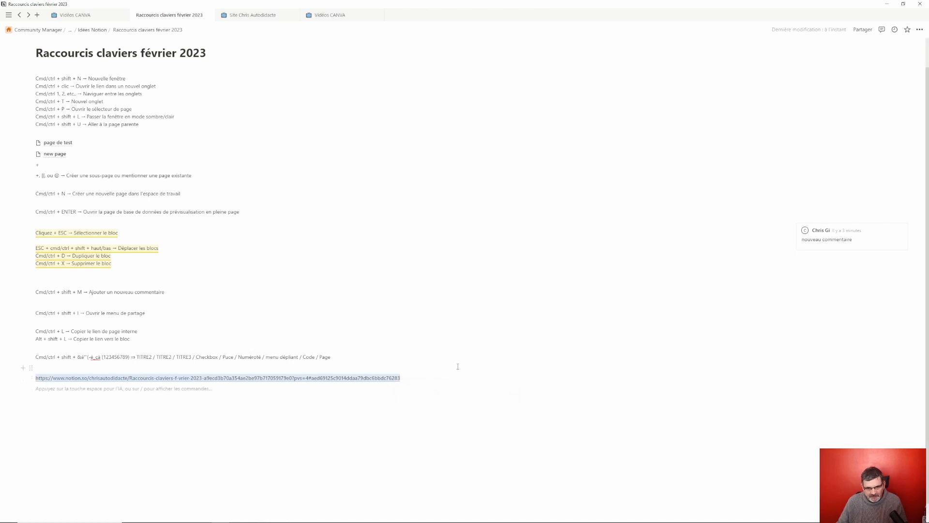
pyautogui.press('BackSpace')
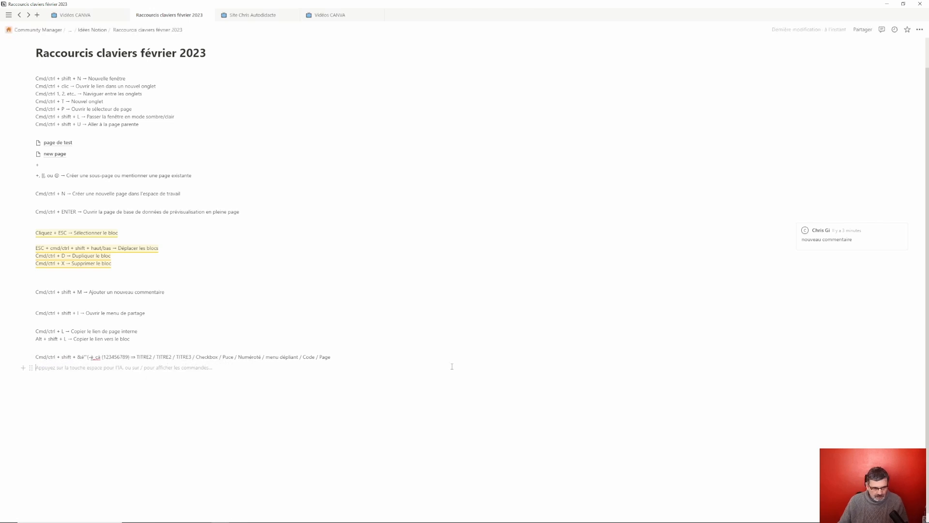
# Add empty lines at the end of the page and create a TITRE1 heading reading "dfkjghdfkgjh" with a new line below it.
pyautogui.press('Return')
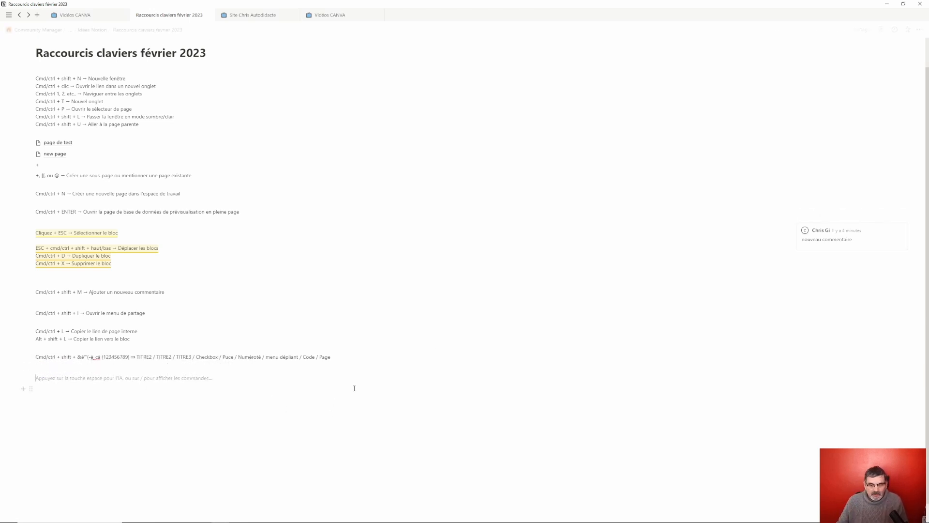
pyautogui.press('Return')
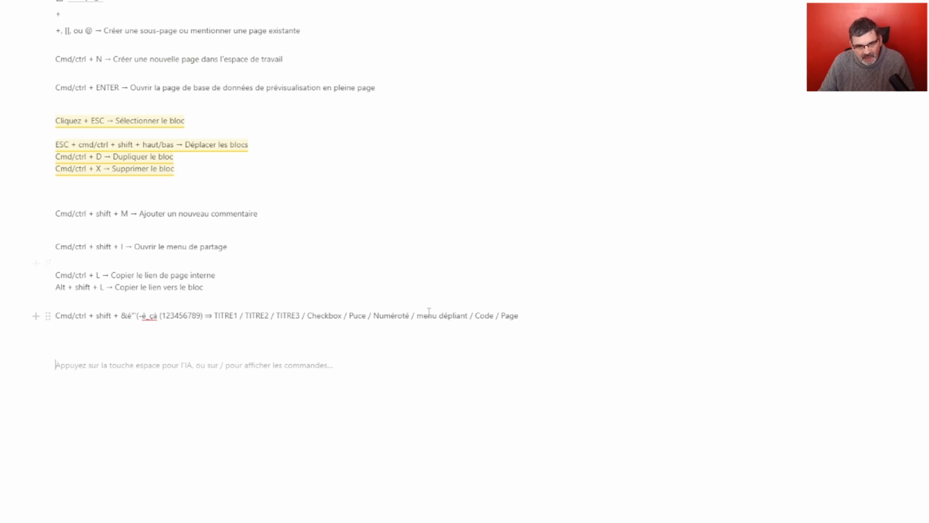
pyautogui.moveTo(474, 317); pyautogui.dragTo(492, 318)
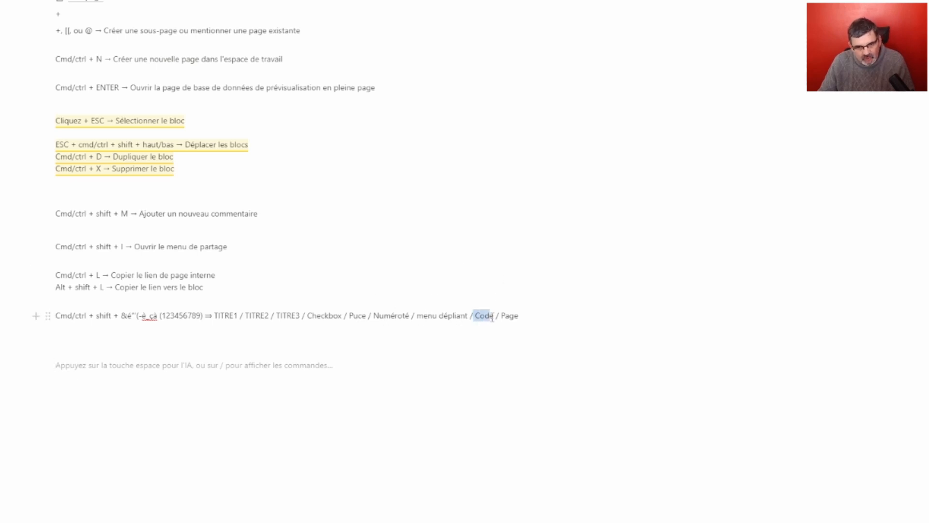
pyautogui.click(284, 401)
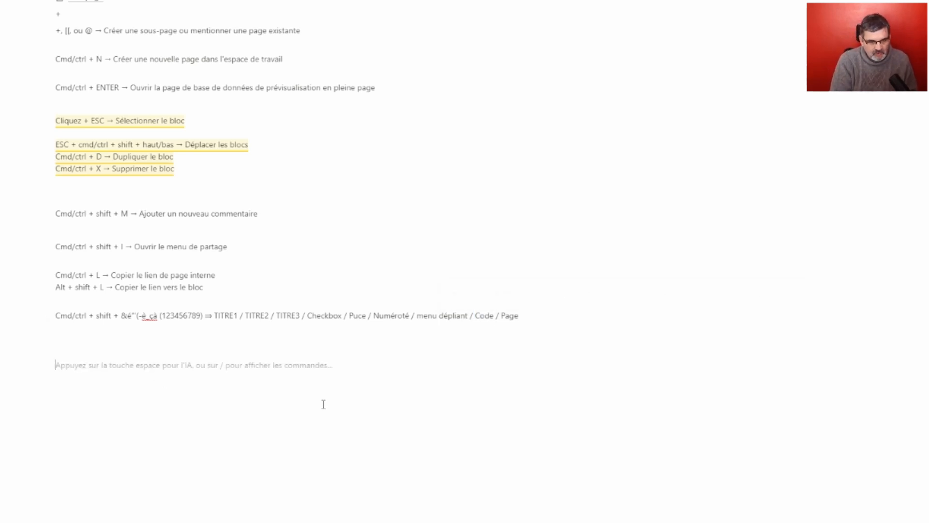
pyautogui.hotkey('ctrl', 'shift', '1')
pyautogui.write('dfkjghdfkgjh')
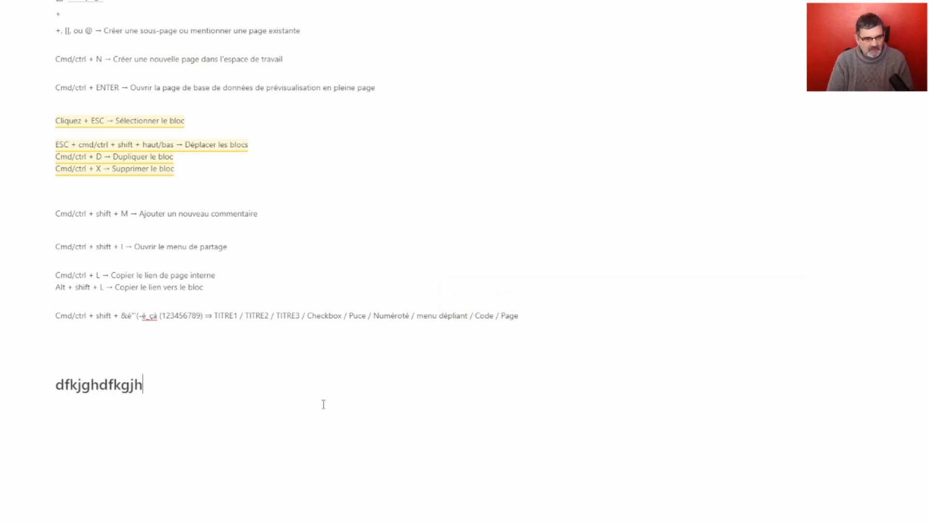
pyautogui.press('Return')
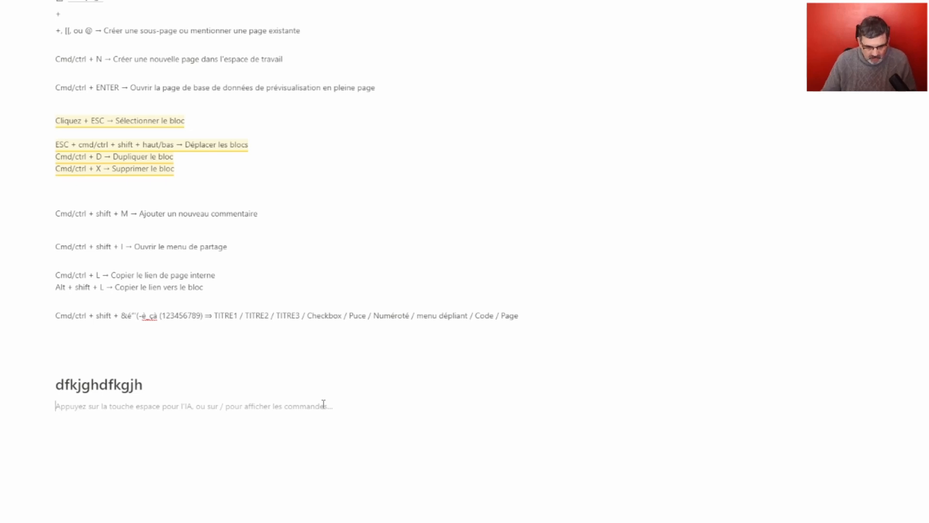
# Try the numbered list format below the "dfkjghdfkgjh" heading, remove it, and turn the new line into a code block.
pyautogui.hotkey('ctrl', 'shift', '6')
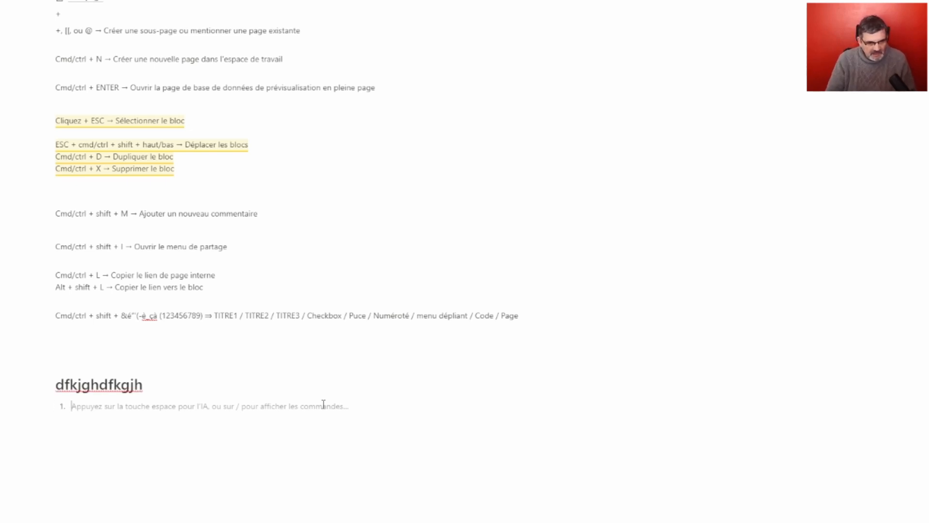
pyautogui.press('BackSpace')
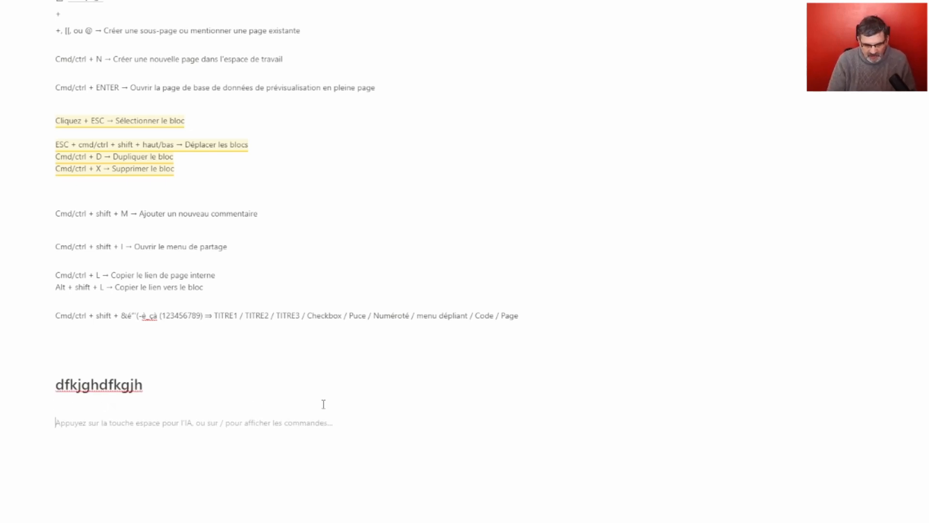
pyautogui.hotkey('ctrl', 'shift', '8')
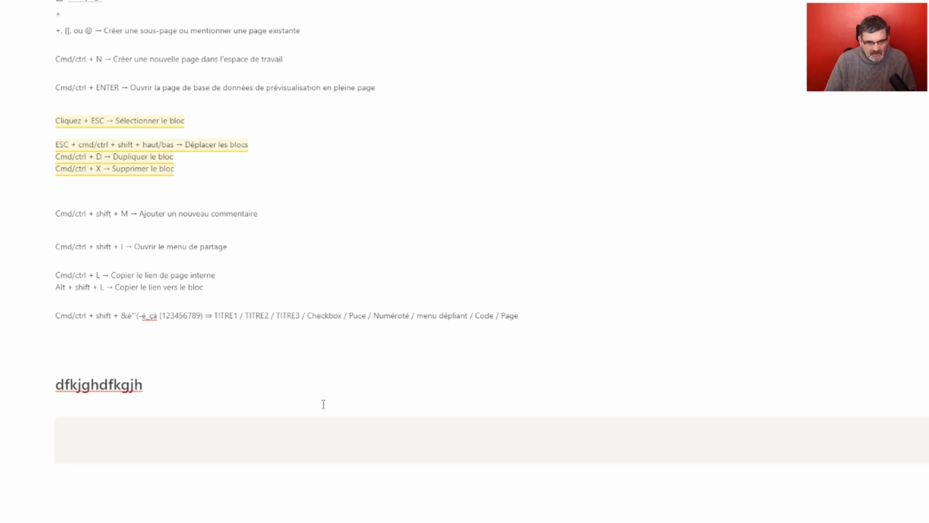
pyautogui.press('Escape')
pyautogui.press('Return')
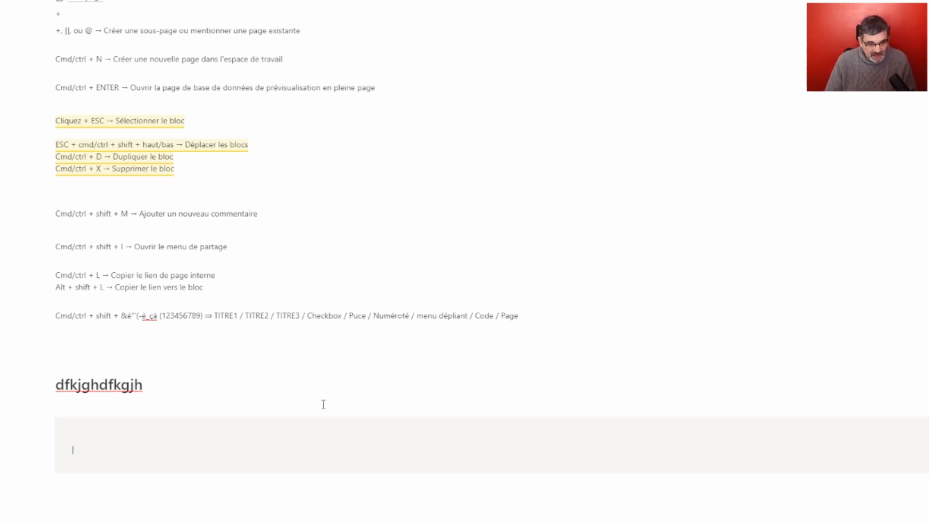
# Convert the code block into a subpage, open it, and return to the parent page.
pyautogui.hotkey('ctrl', 'shift', '9')
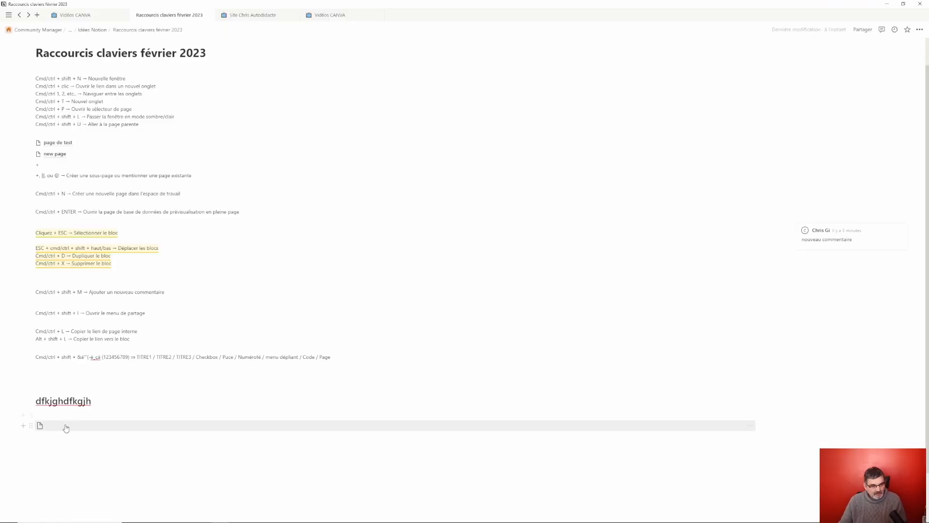
pyautogui.click(66, 428)
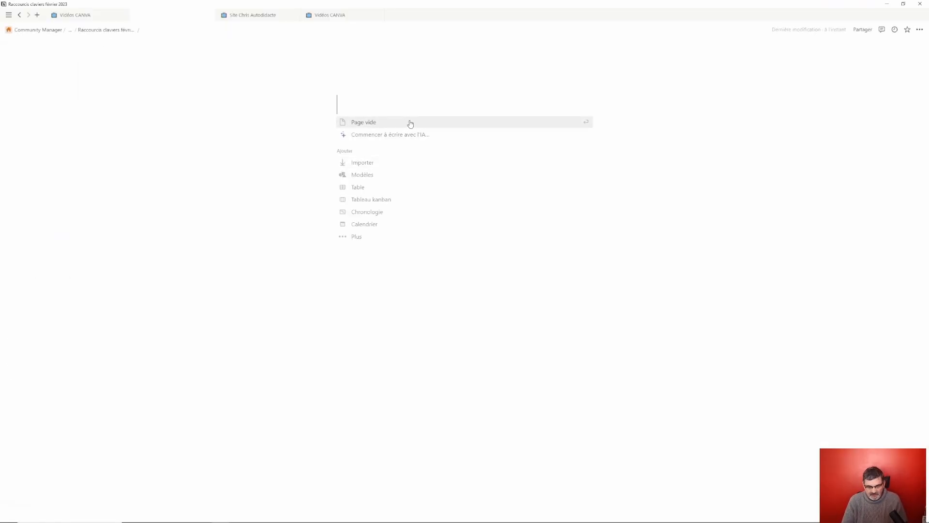
pyautogui.hotkey('ctrl', 'shift', 'u')
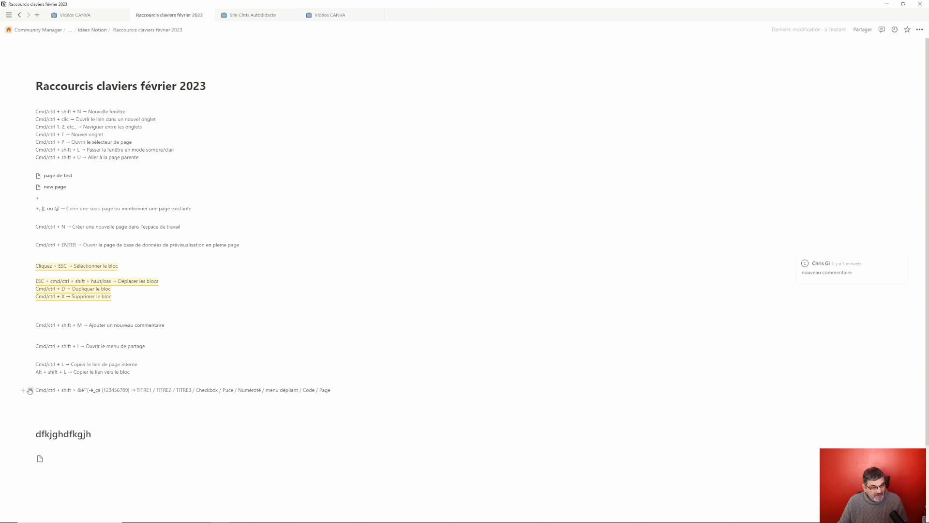
# Delete the "dfkjghdfkgjh" heading and the untitled subpage below it, and place the cursor on the last empty line.
pyautogui.press('Delete')
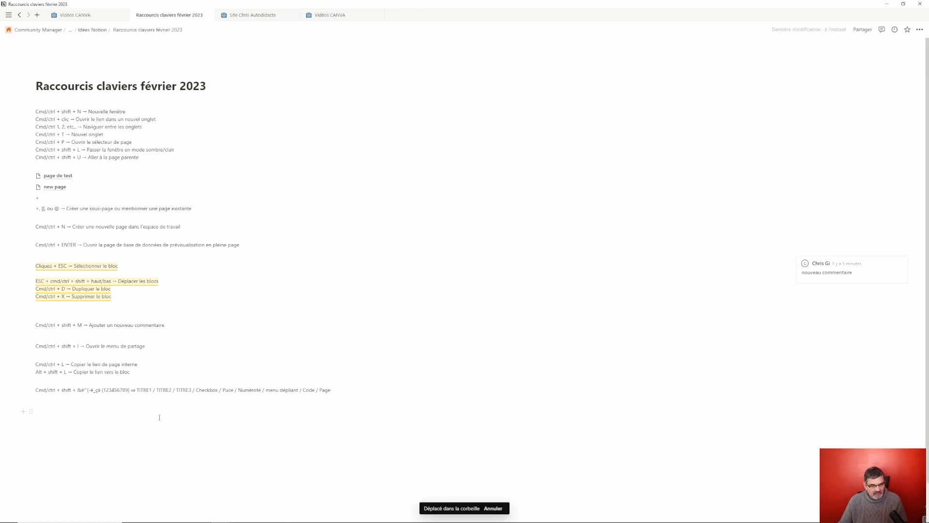
pyautogui.click(160, 416)
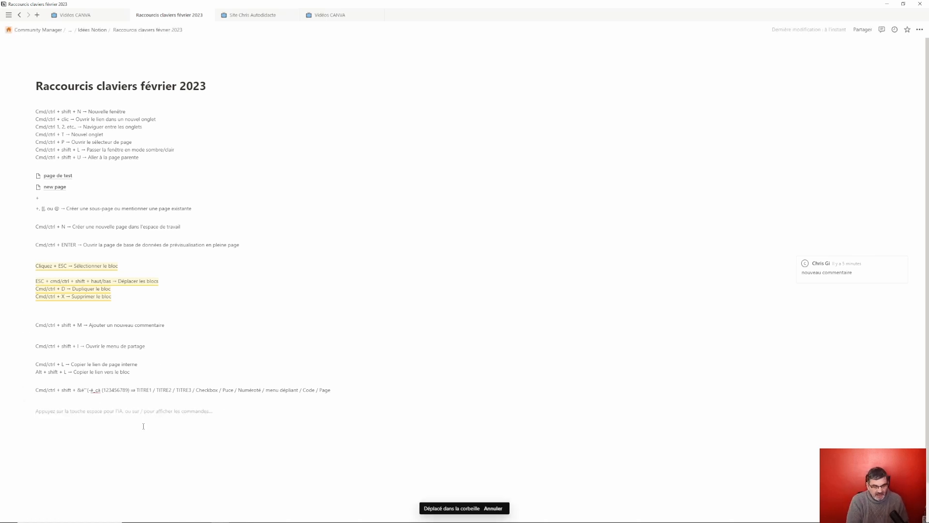